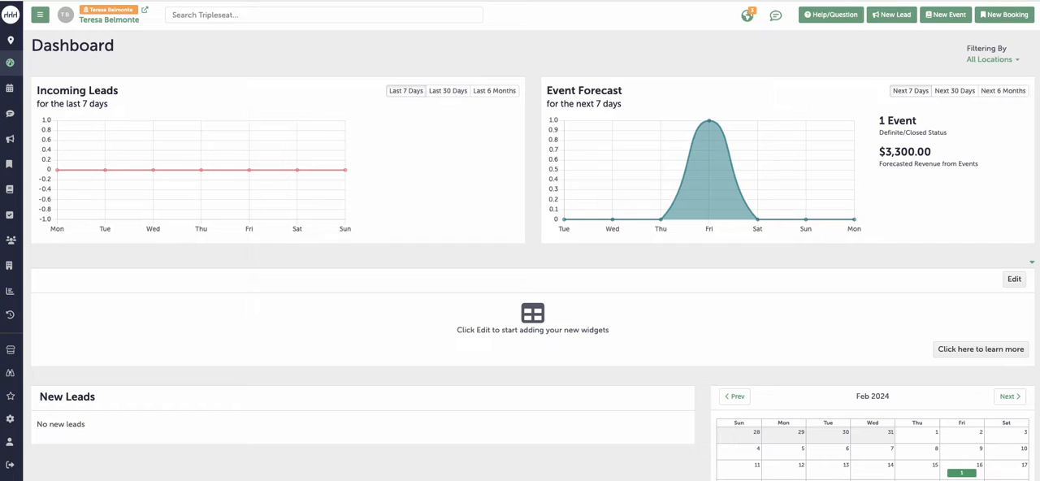
Step: Search for "kick" and open the Kick-Off Dinner event from the results
click(296, 17)
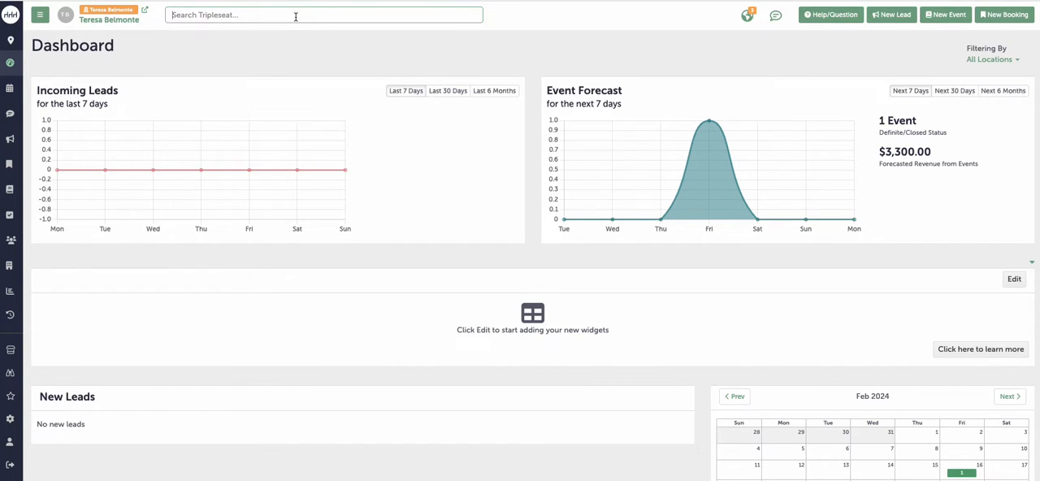
text(kick)
key(Return)
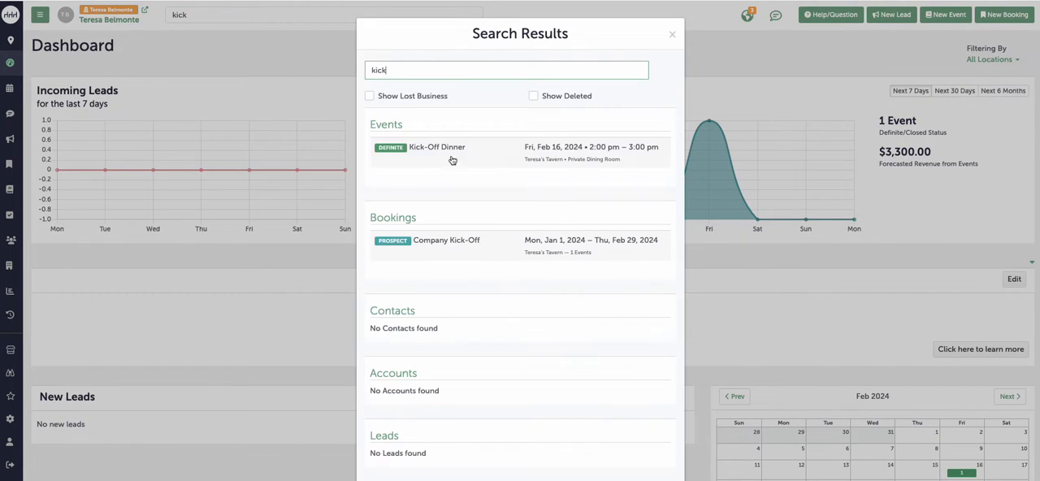
click(451, 153)
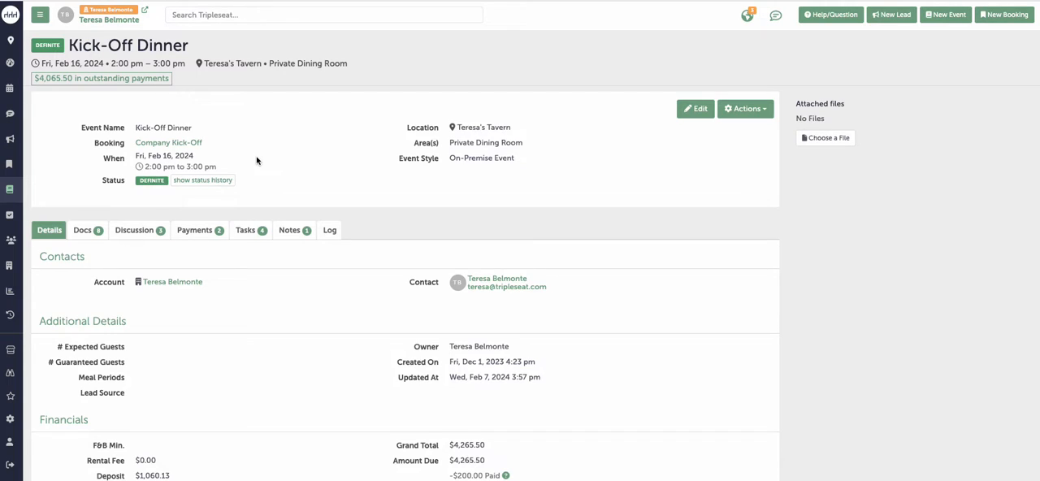
Step: Open the event's Contract & Event Order document and bring up its Billing Widget
click(97, 231)
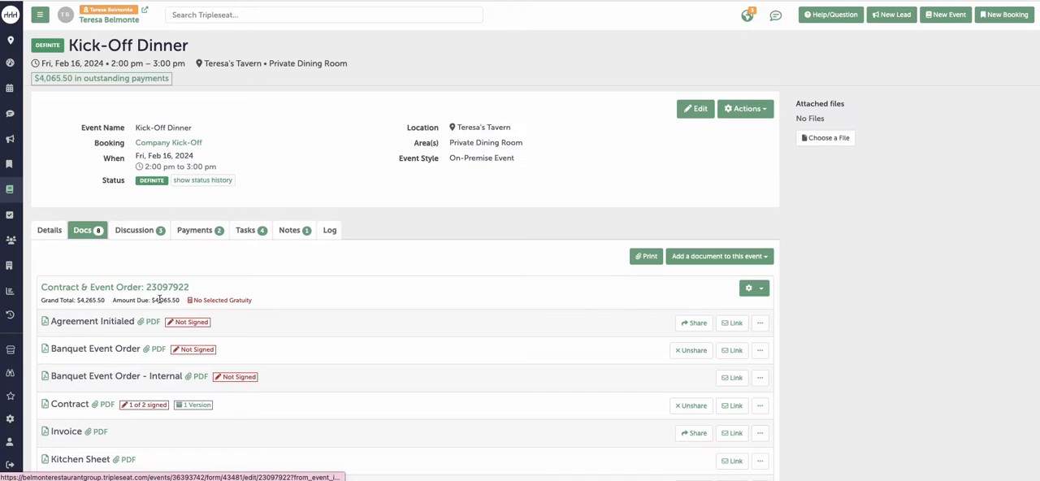
click(136, 291)
scroll(397, 316, down, 5)
scroll(397, 316, down, 20)
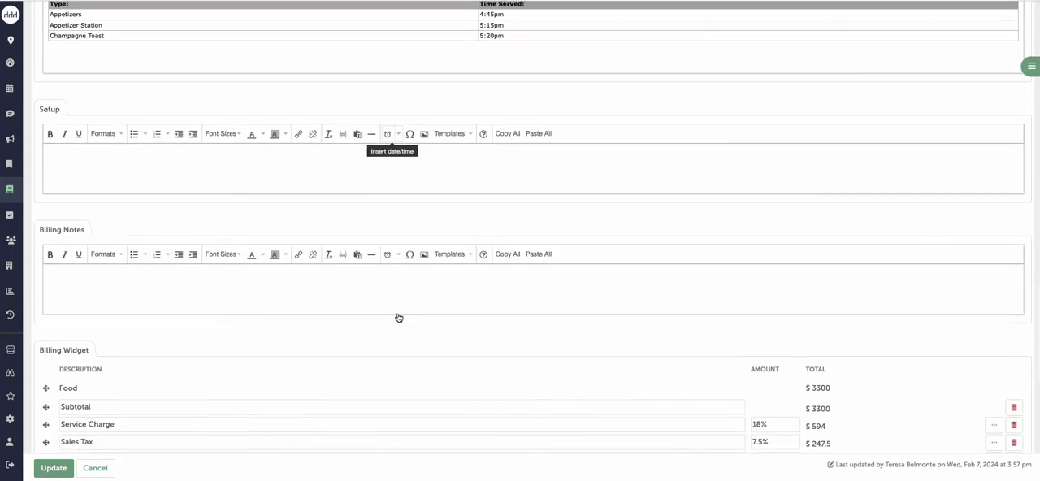
scroll(397, 316, down, 3)
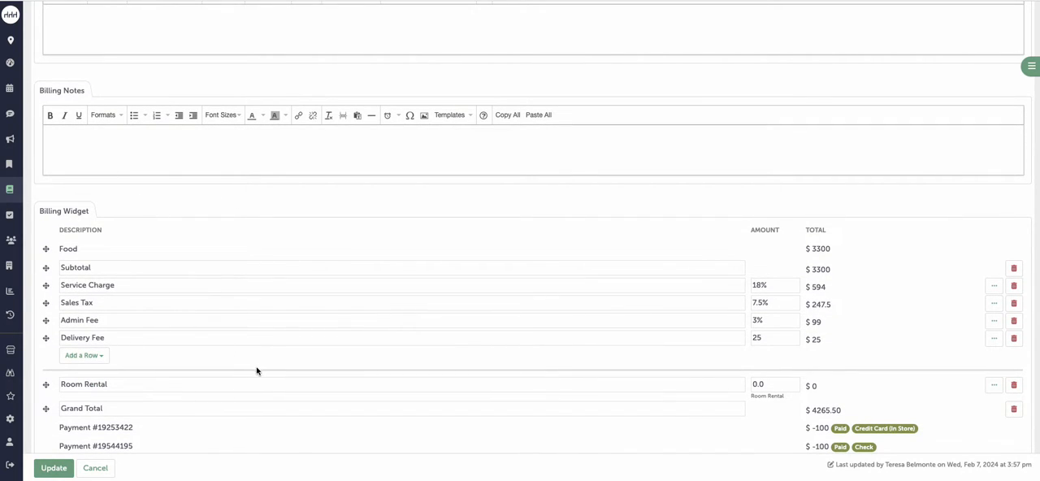
scroll(257, 370, down, 1)
scroll(257, 371, up, 1)
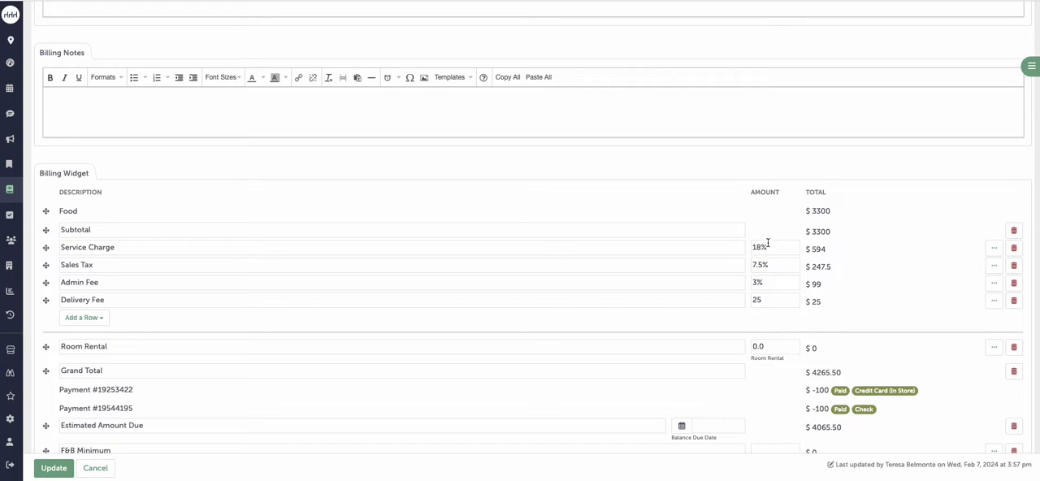
Step: Review the billing detail settings of the Service Charge and Admin Fee rows in the Billing Widget
click(994, 248)
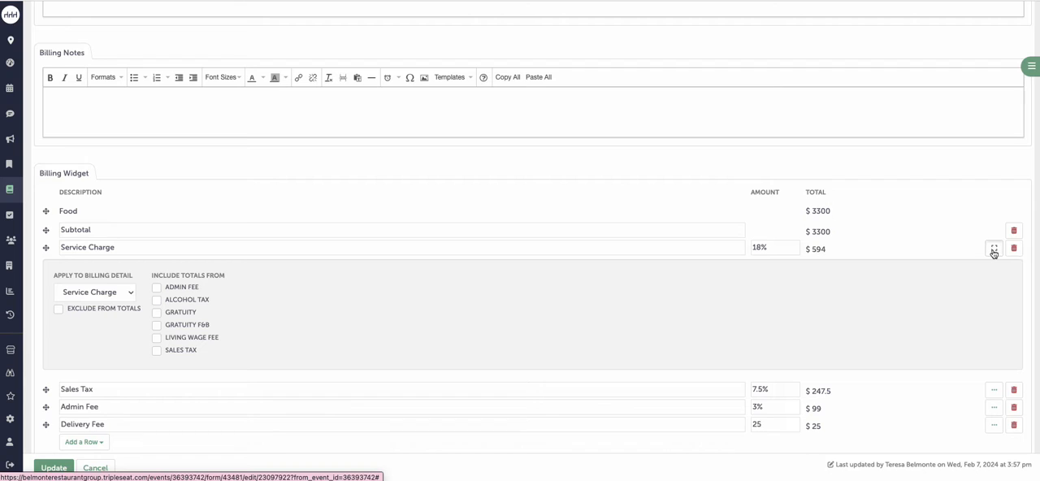
click(993, 249)
click(994, 284)
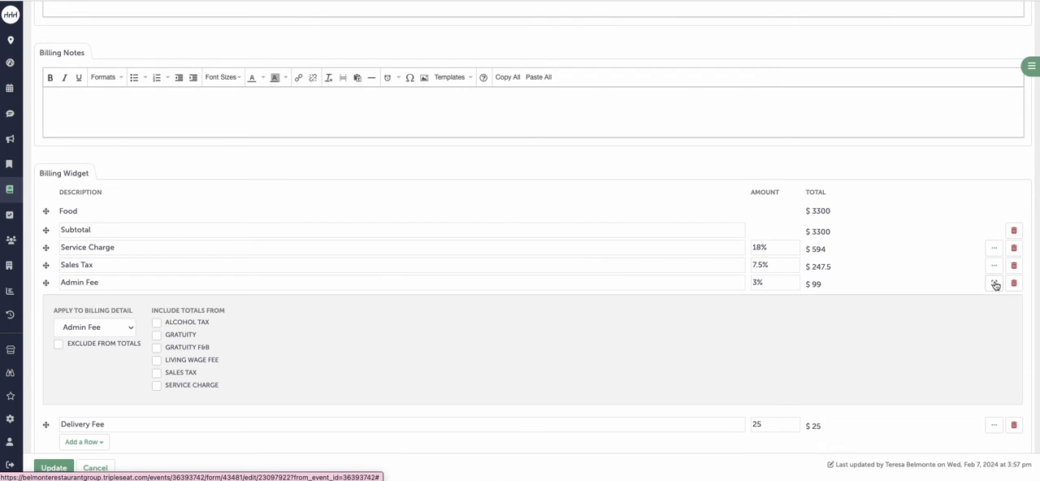
click(994, 283)
Step: Clear the billing detail applied to the Sales Tax row and assign Gratuity F&B instead
click(994, 266)
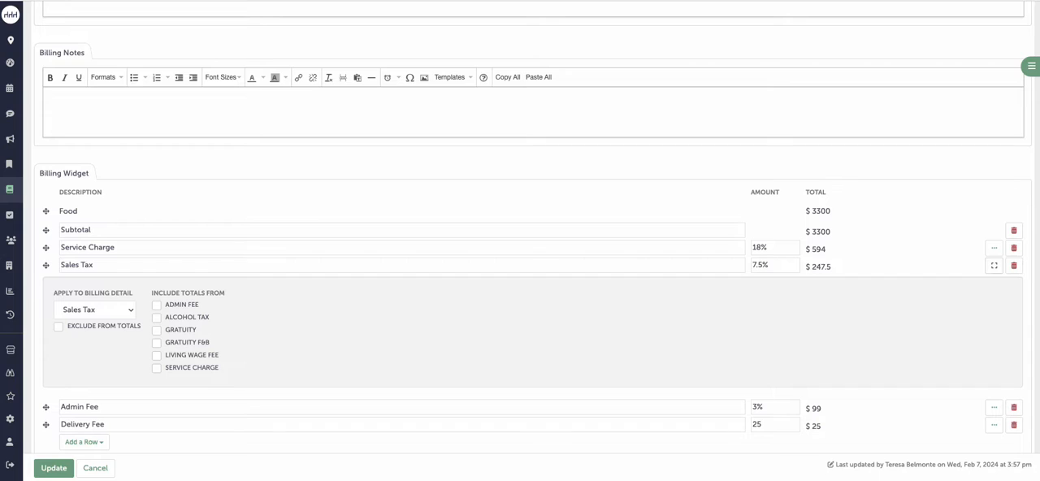
click(126, 313)
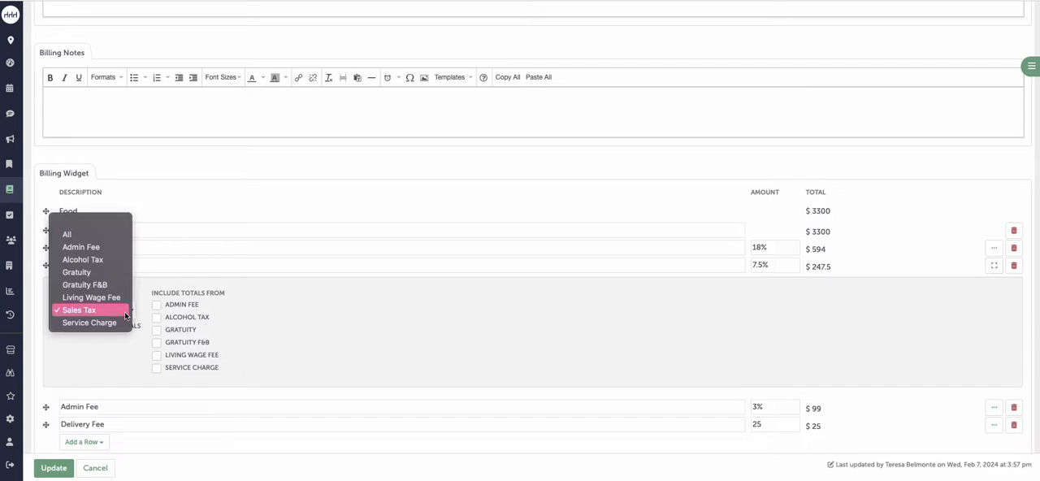
click(121, 225)
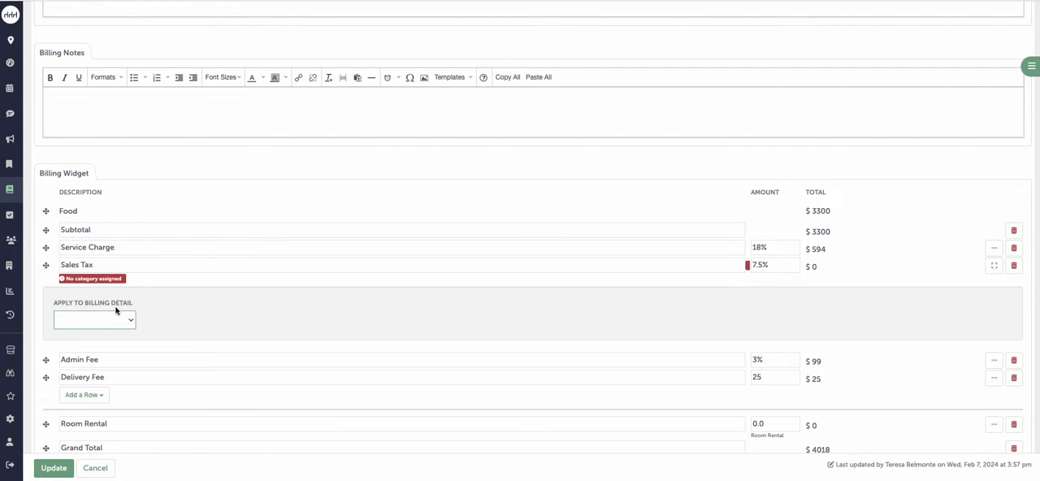
click(119, 322)
click(108, 332)
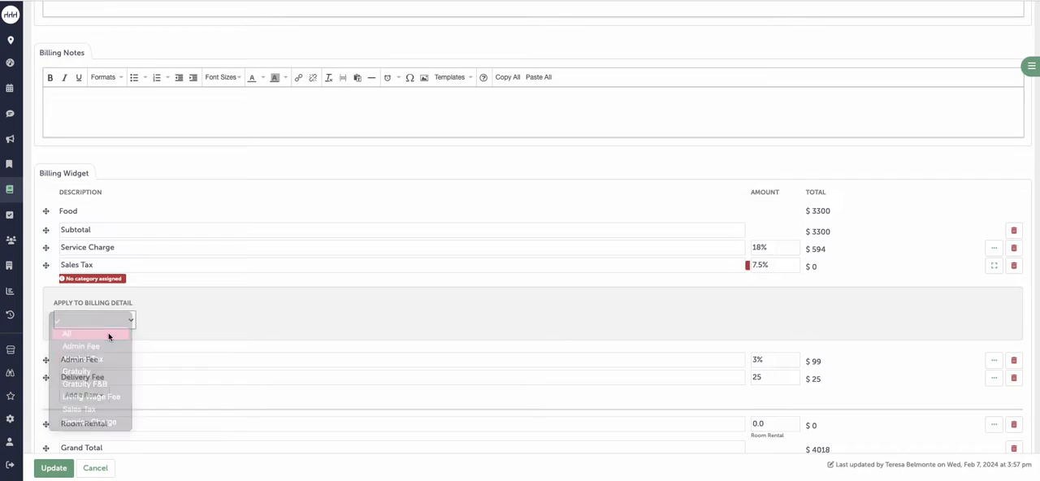
click(120, 315)
click(114, 362)
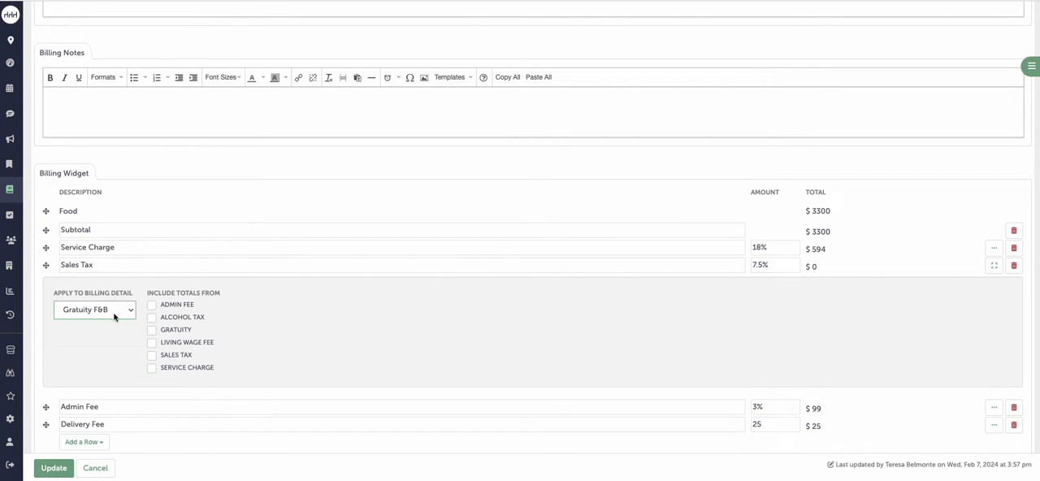
Step: Apply the Sales Tax billing detail to the Sales Tax row, include totals from Admin Fee, and collapse its settings
click(124, 312)
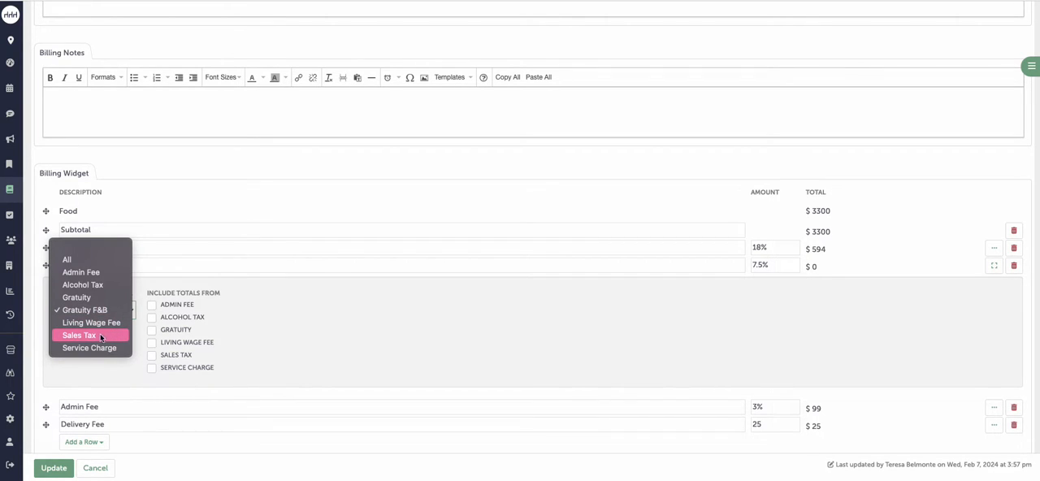
click(111, 335)
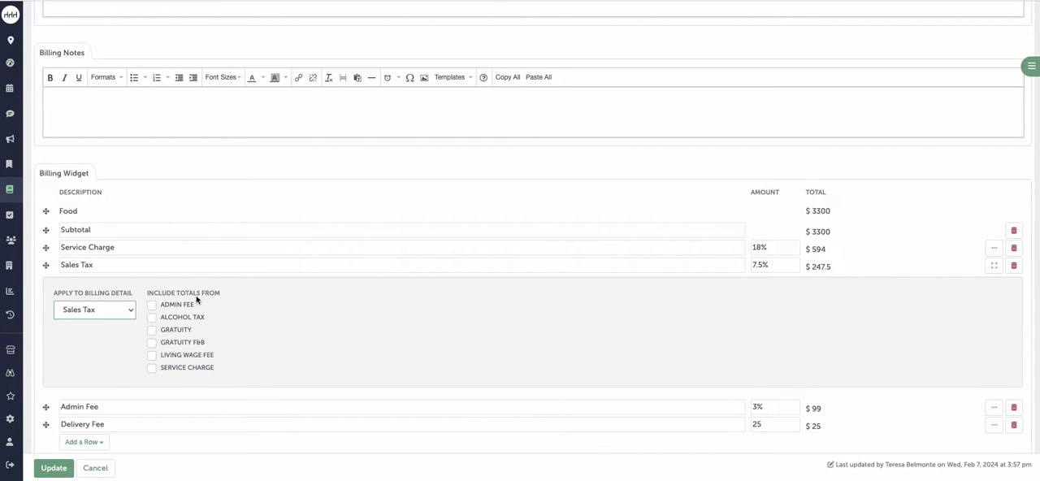
click(171, 309)
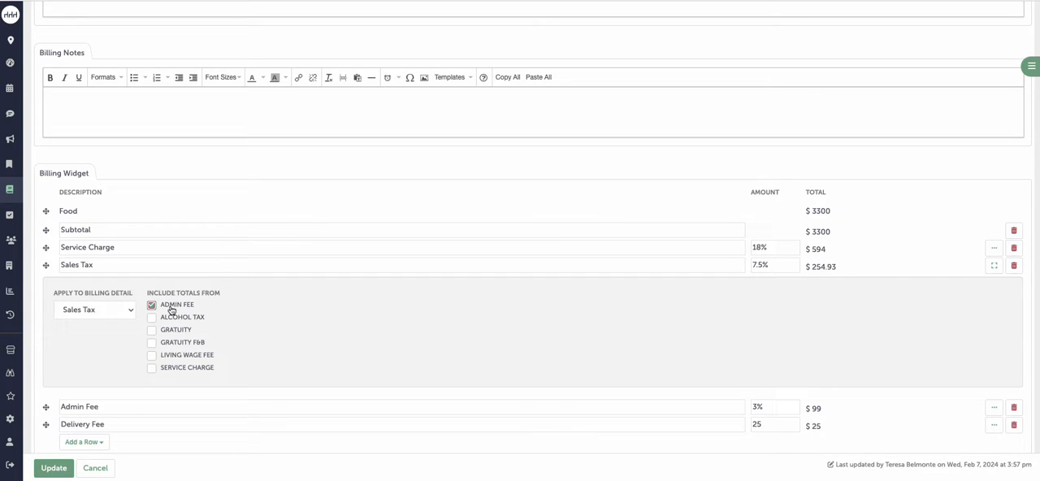
click(992, 271)
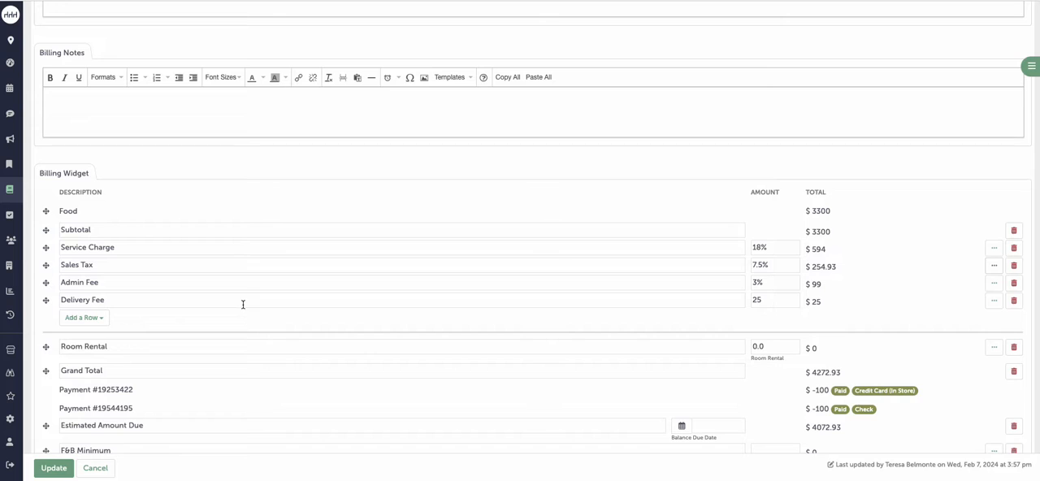
Step: Expand the settings of all Food items, toggle Gratuity F&B for Buffet Dinner, and leave the document without saving
scroll(304, 306, up, 6)
scroll(304, 306, up, 5)
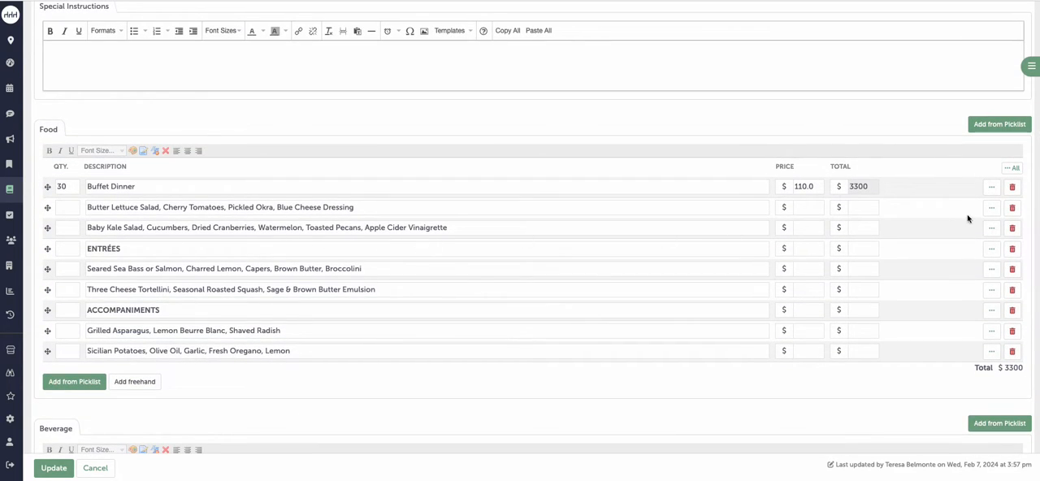
click(1012, 171)
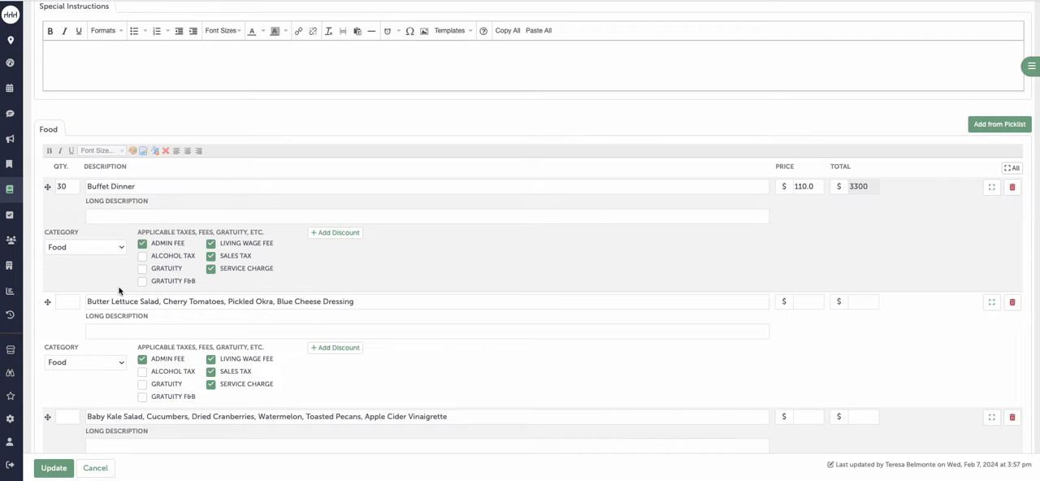
click(165, 286)
click(169, 284)
click(94, 468)
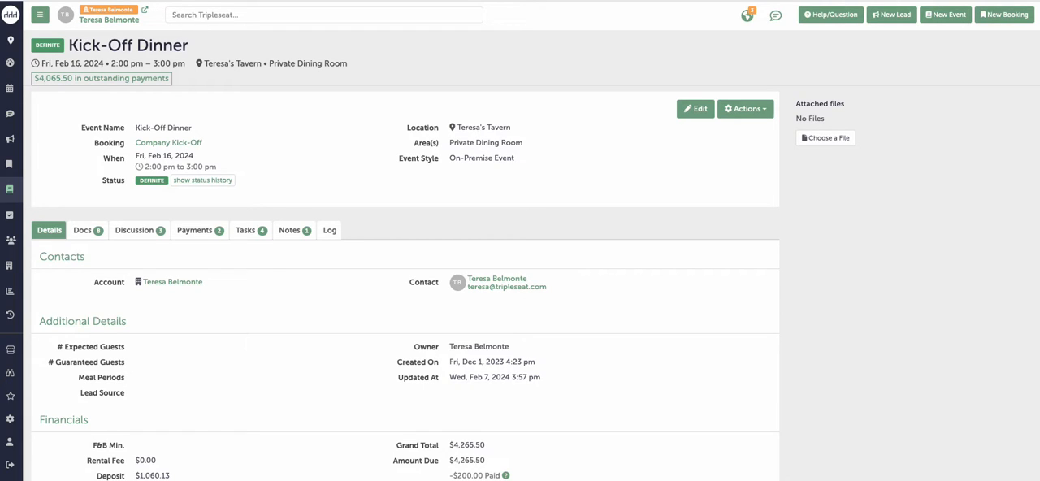
Step: In the billing details settings, set the default value of Sales Tax to 9.5% and save the update
click(12, 420)
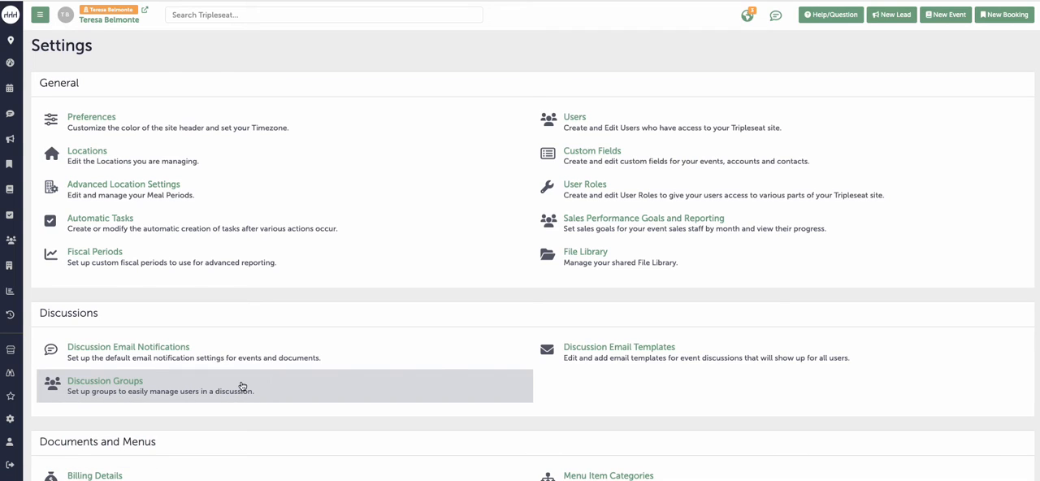
scroll(243, 383, down, 3)
click(188, 378)
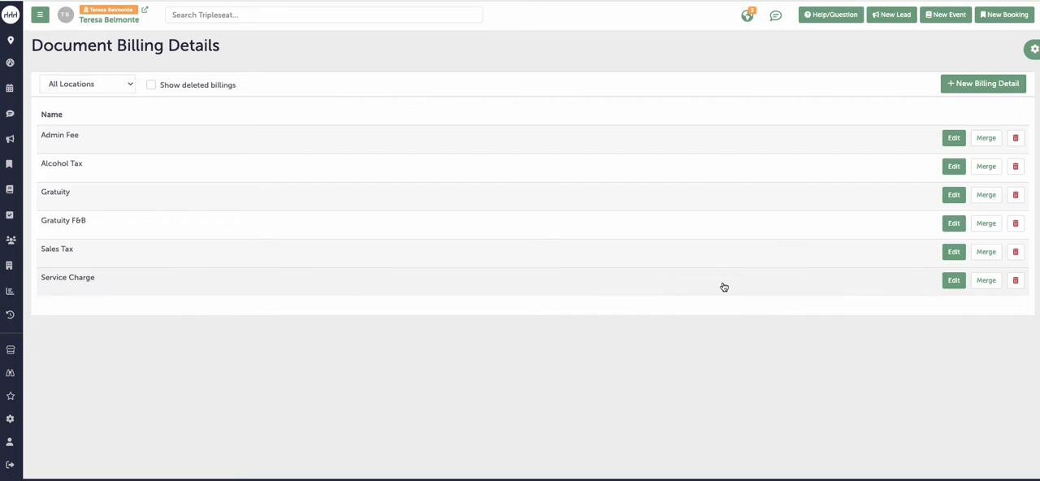
click(953, 252)
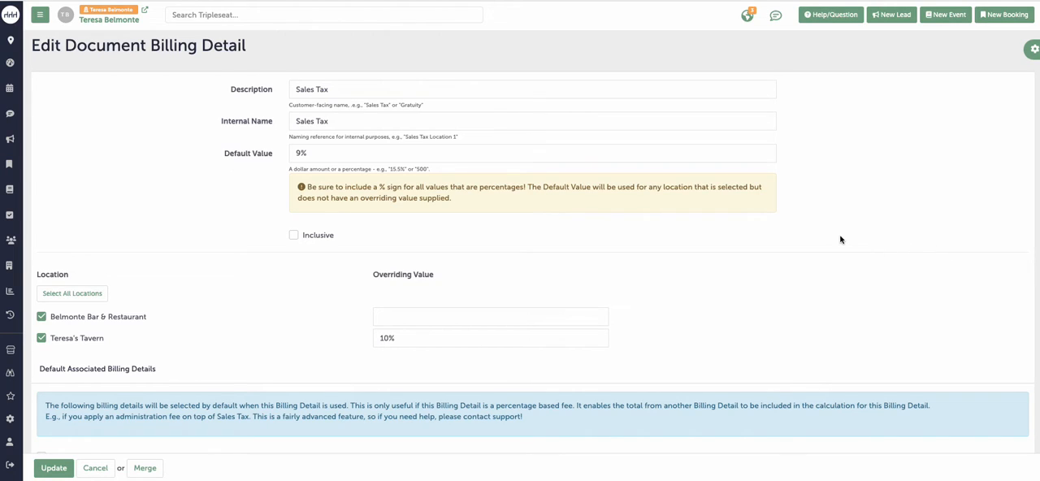
click(301, 153)
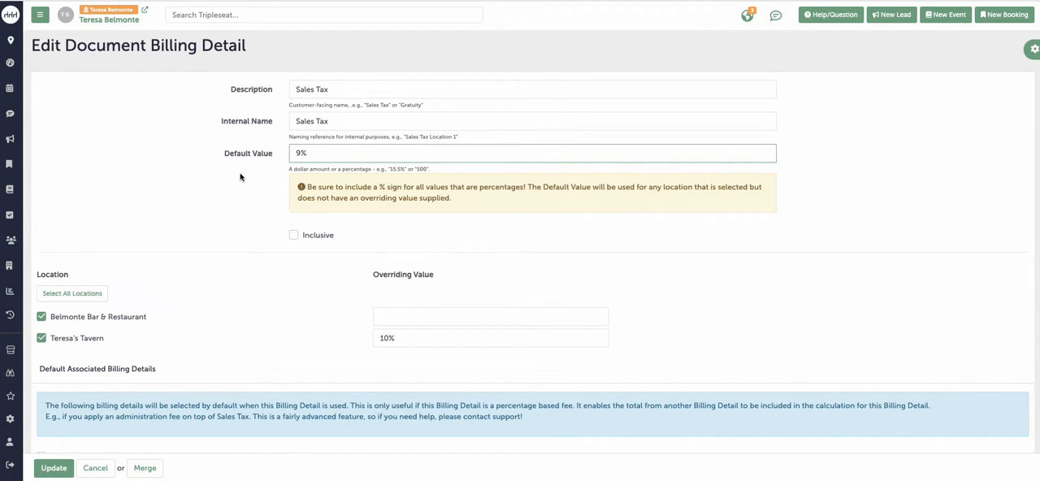
text(.5)
click(57, 474)
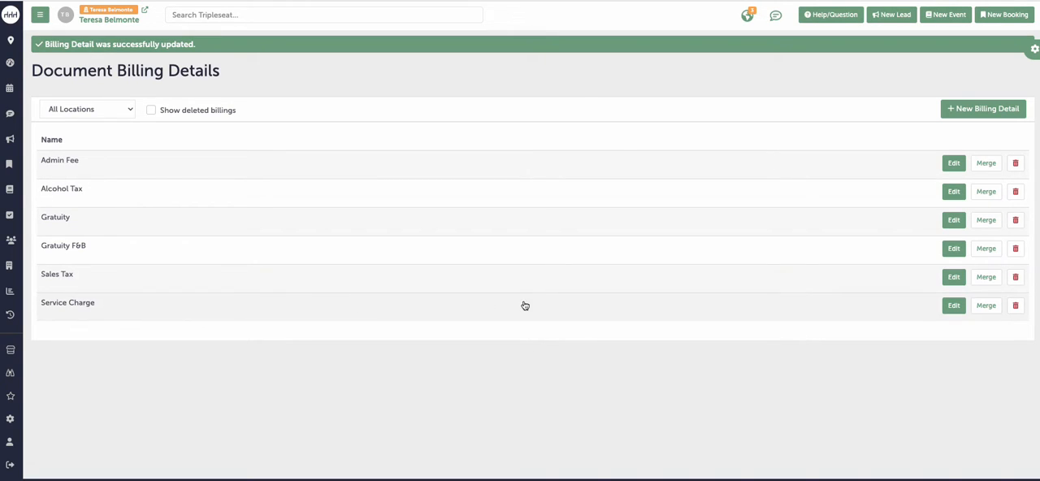
Step: Start a new billing detail with "Living Wage Fee" as both its description and internal name
click(988, 114)
click(591, 85)
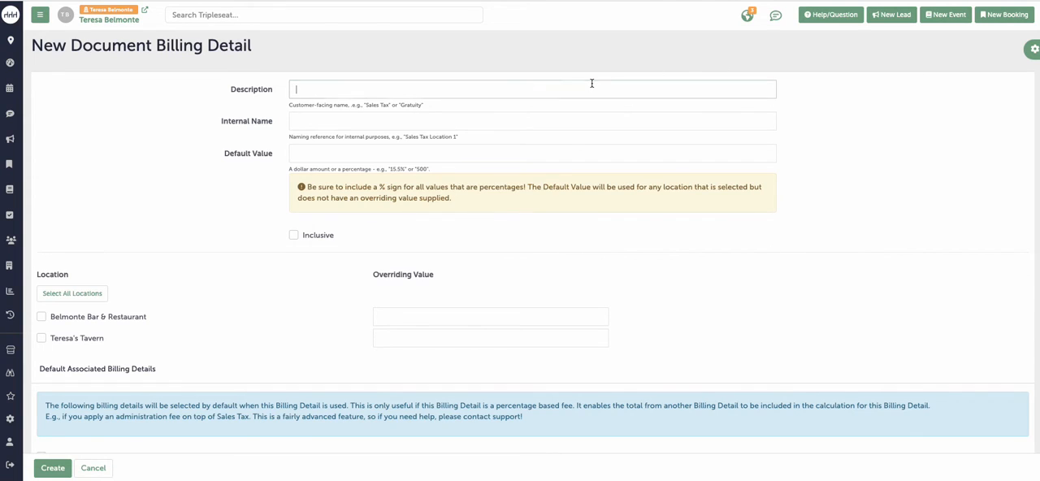
text(Living W)
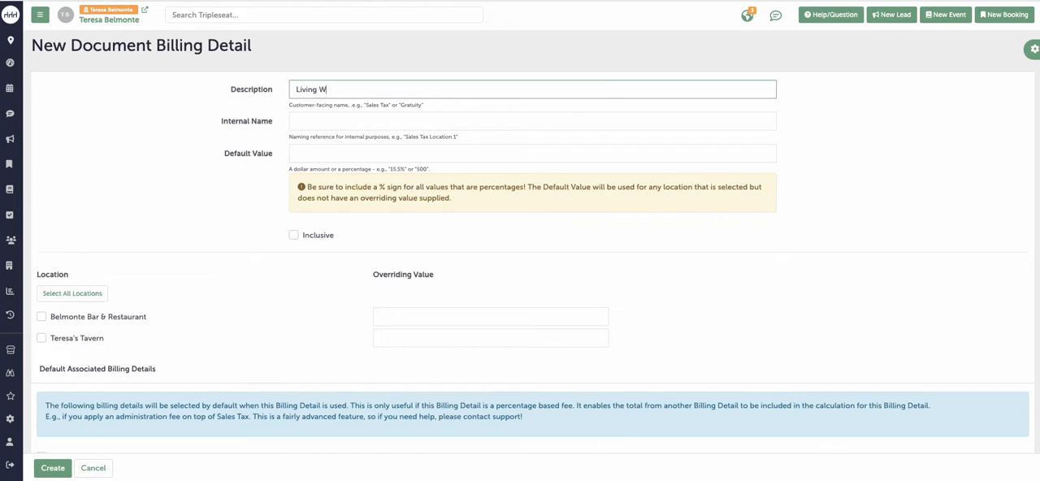
text(age Fee)
click(513, 113)
text(Living Wage)
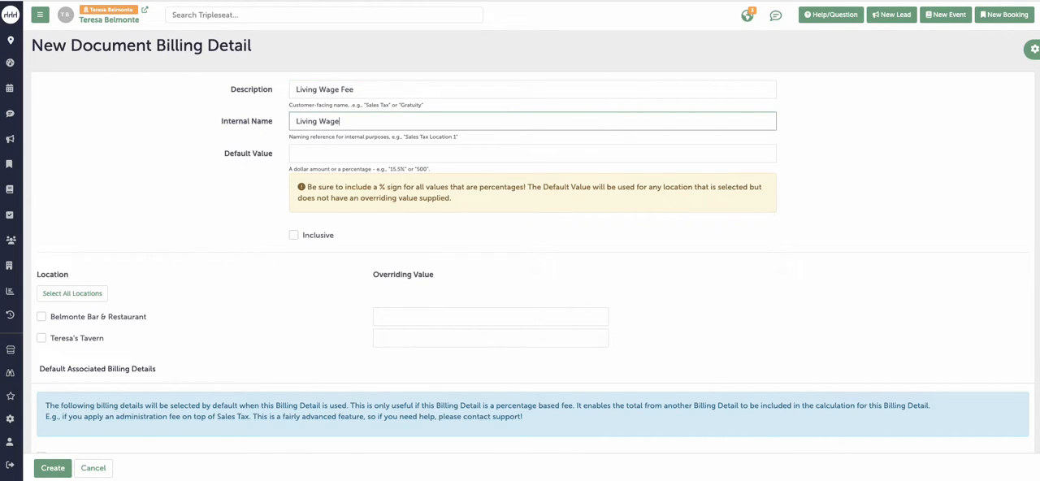
text( Fee)
Step: Set the new fee's default value to 3.5%, enable it for all locations, and create it
click(449, 153)
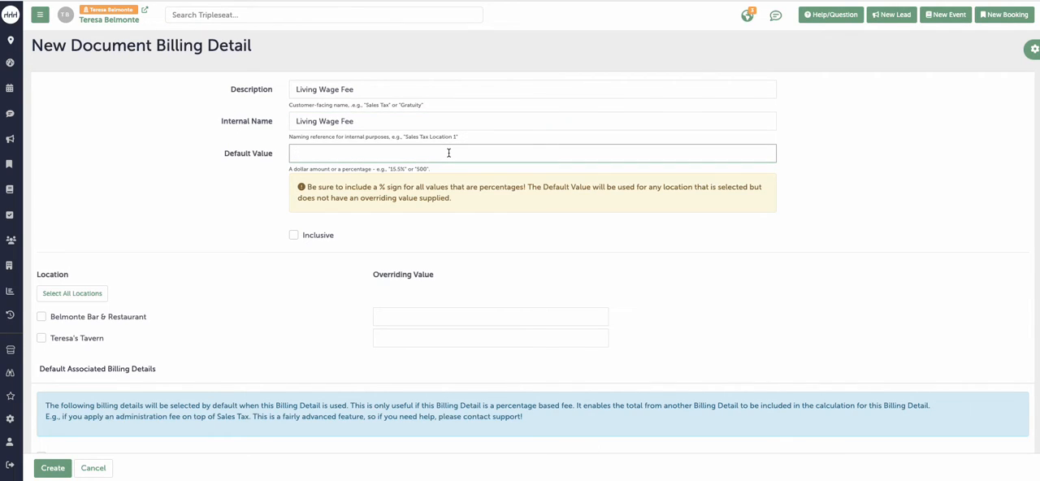
text(3.5%)
click(82, 294)
click(56, 470)
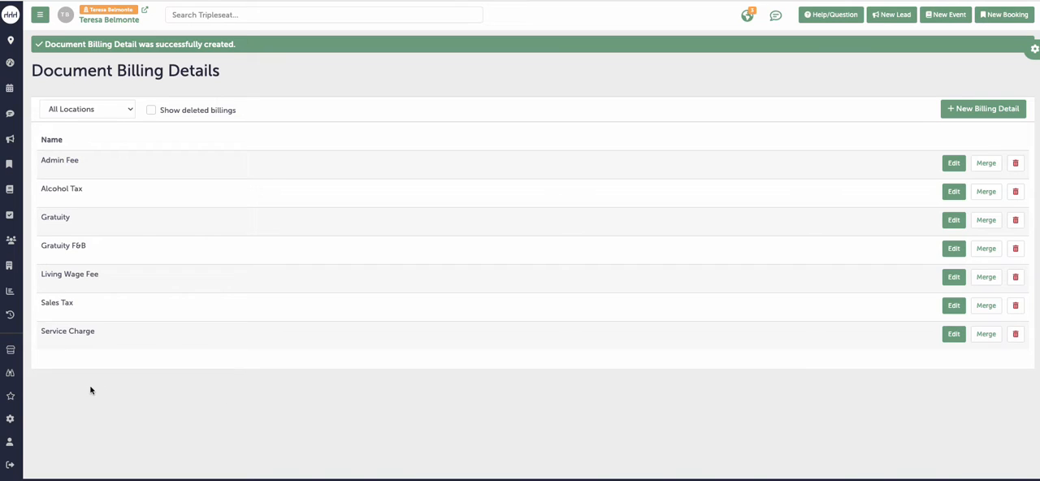
Step: Open the Contract & Event Order template from the document settings
click(12, 420)
scroll(241, 366, down, 4)
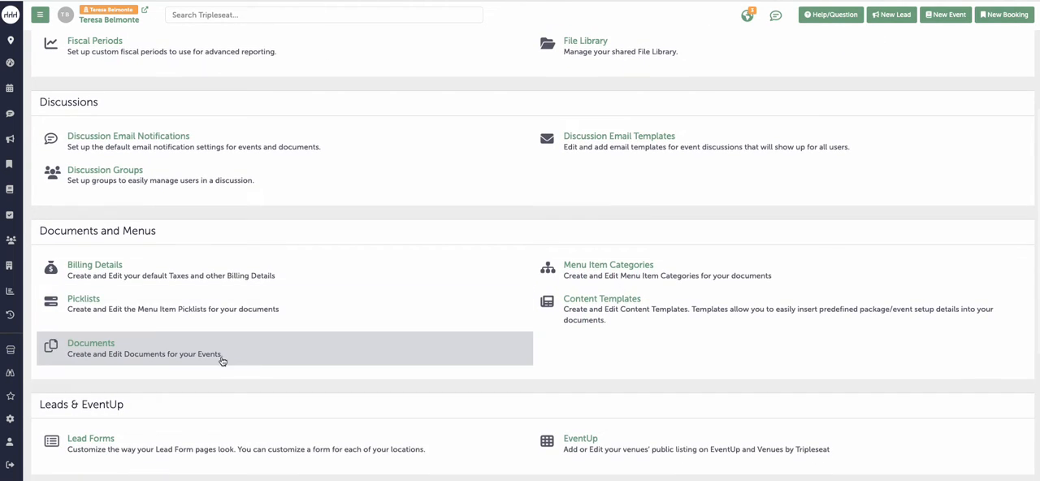
click(142, 351)
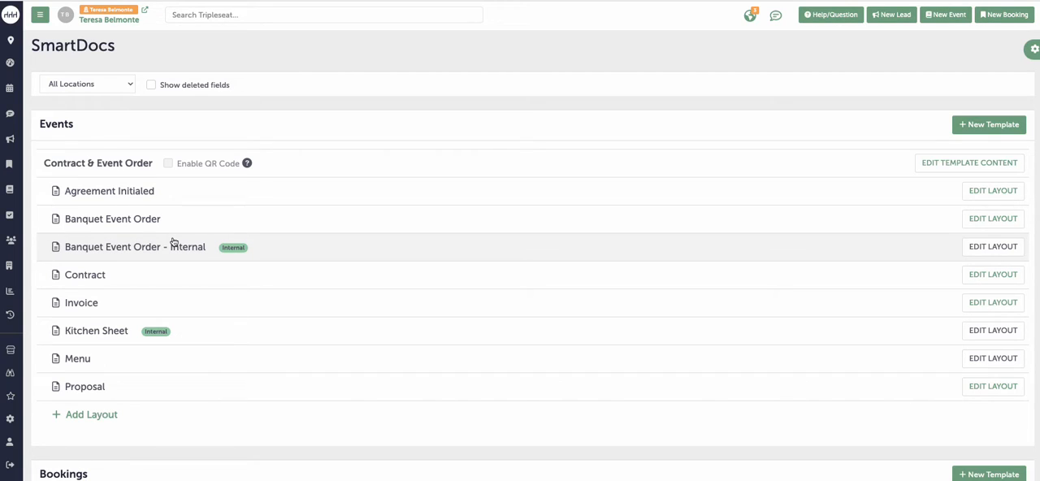
click(127, 170)
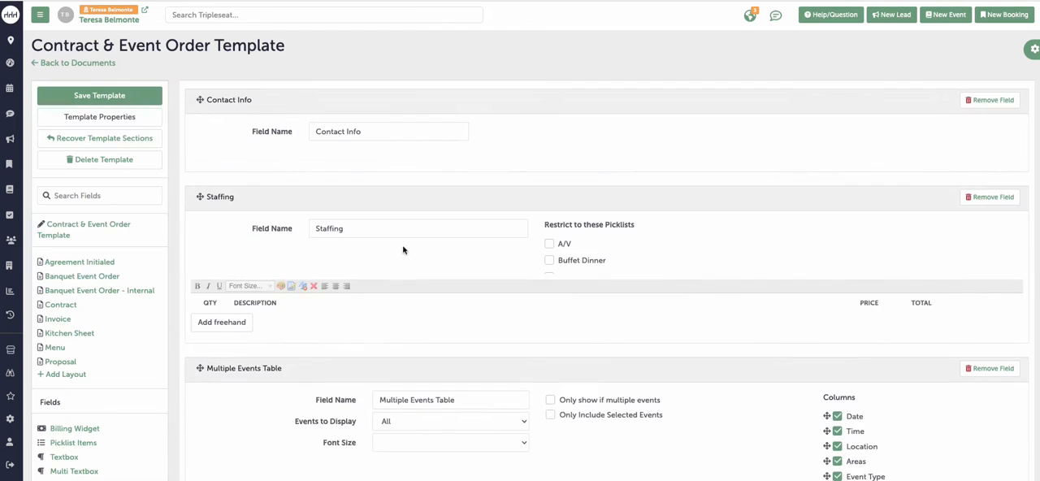
Step: Add a billing detail row named "Living Wage Fee" with an amount of 1% to the template's Billing Widget
scroll(436, 268, down, 10)
scroll(437, 265, down, 11)
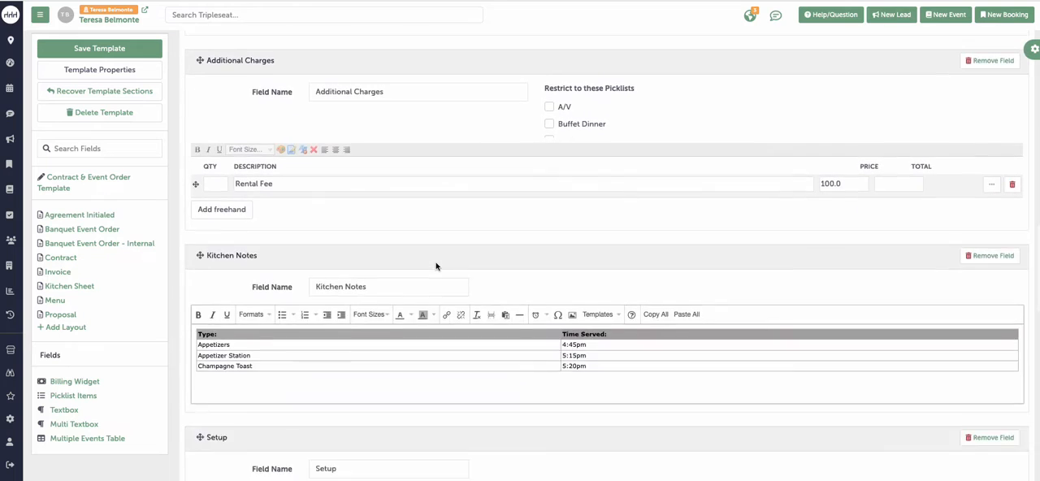
scroll(437, 263, down, 3)
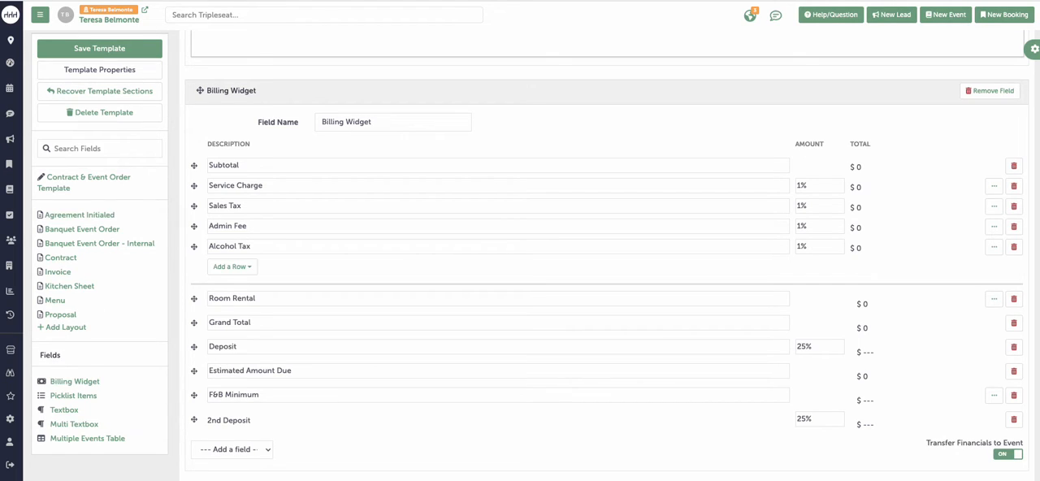
click(237, 268)
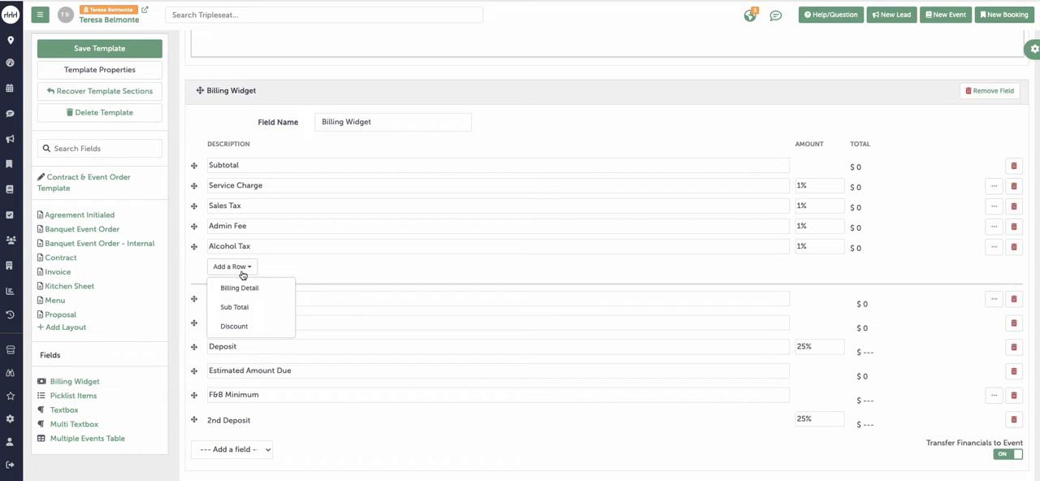
click(239, 287)
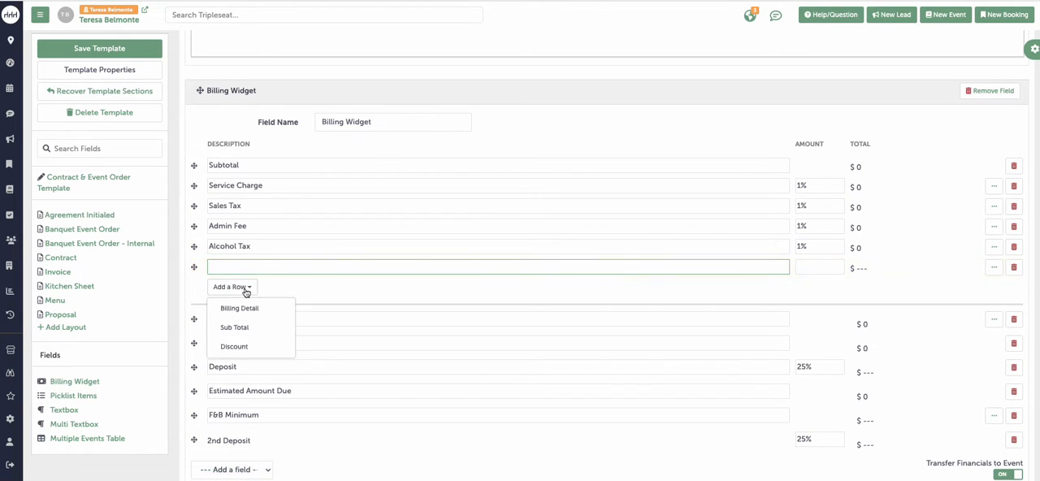
text(Living Wage Fee)
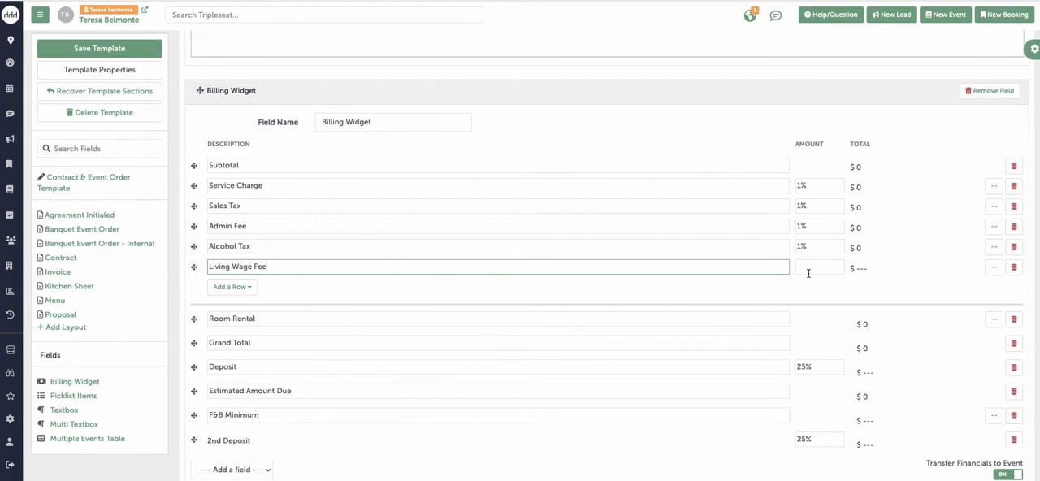
click(809, 269)
text(1%)
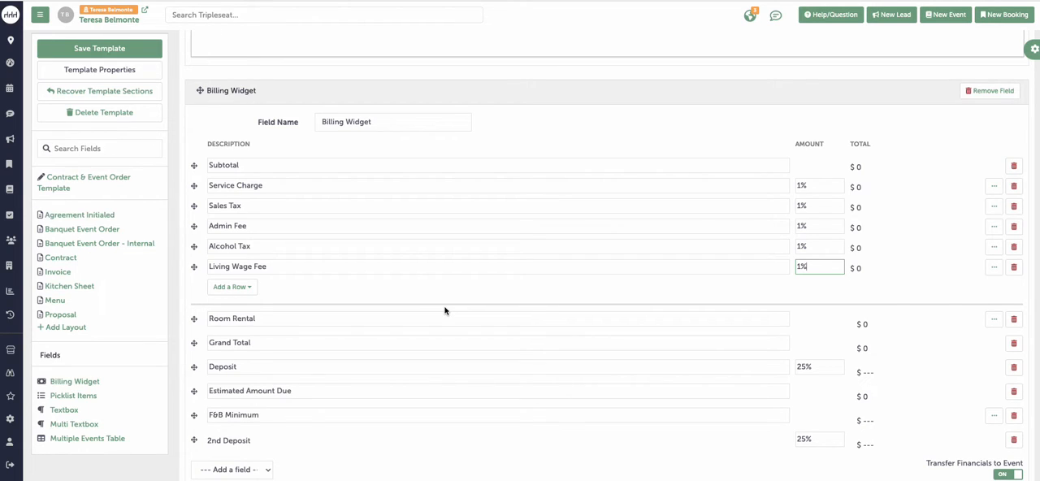
Step: Expand the Living Wage Fee row's options, apply the row to the Living Wage Fee billing detail, and collapse them
click(993, 269)
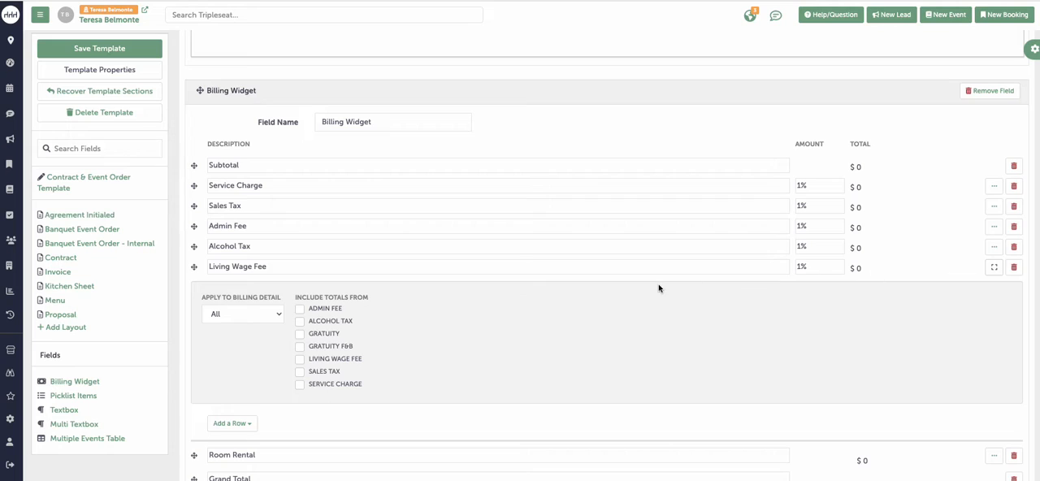
click(250, 313)
click(264, 378)
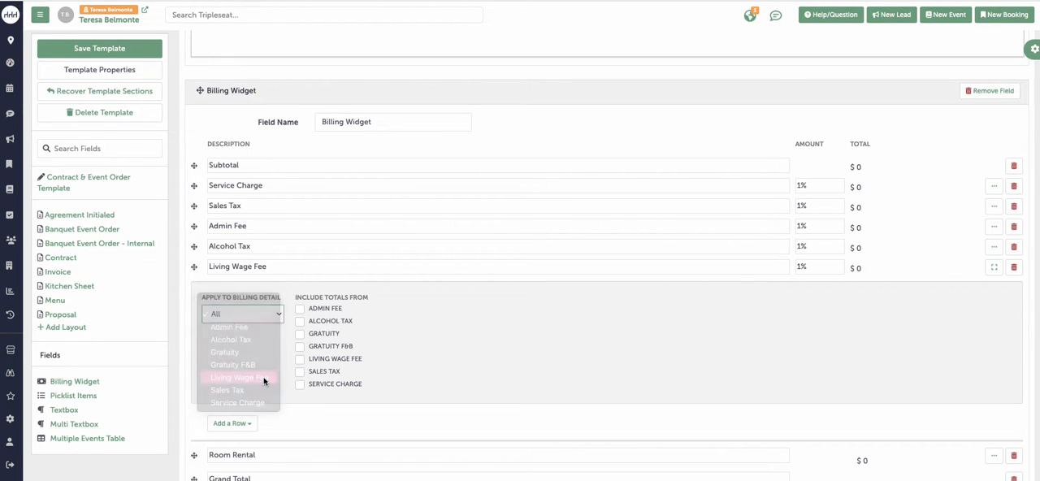
click(994, 270)
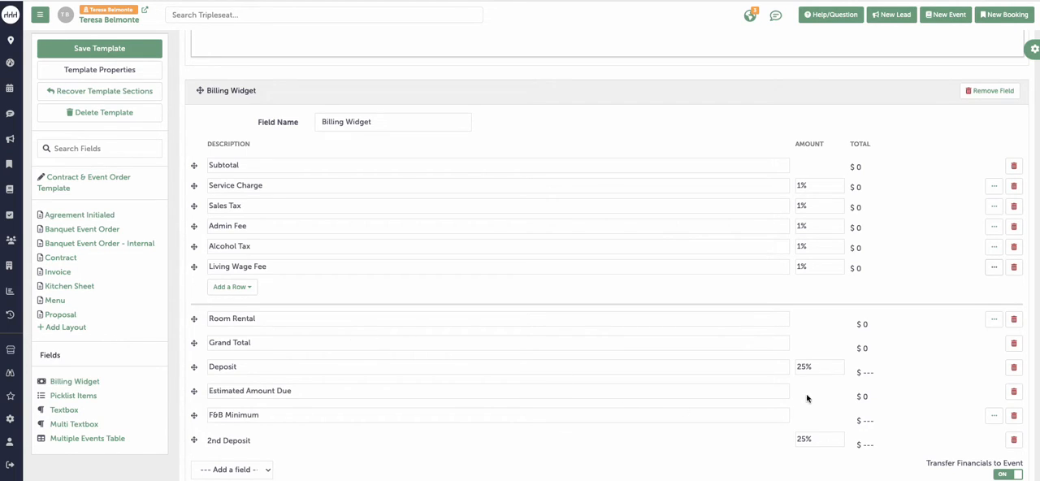
Step: Apply the Living Wage Fee to the F&B Minimum row and save the template
click(993, 418)
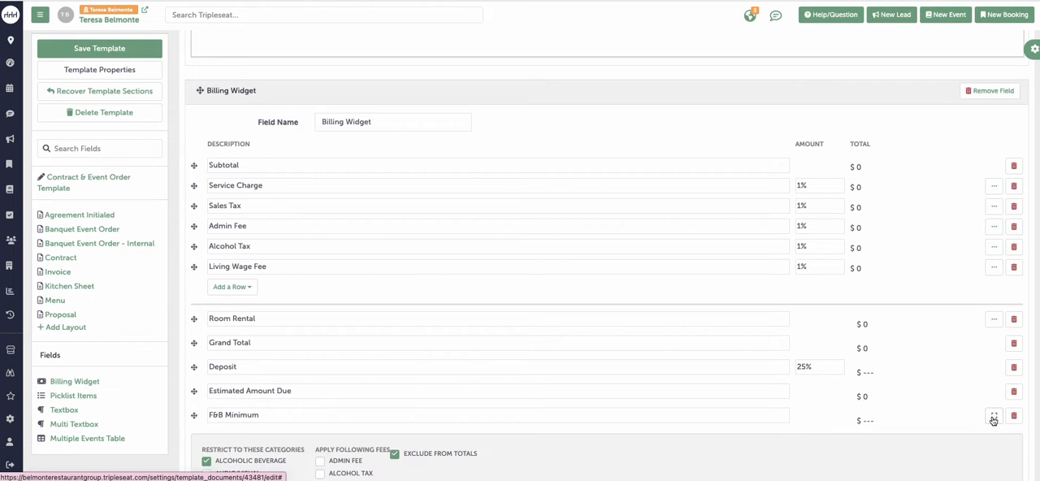
scroll(901, 395, down, 1)
scroll(904, 396, down, 1)
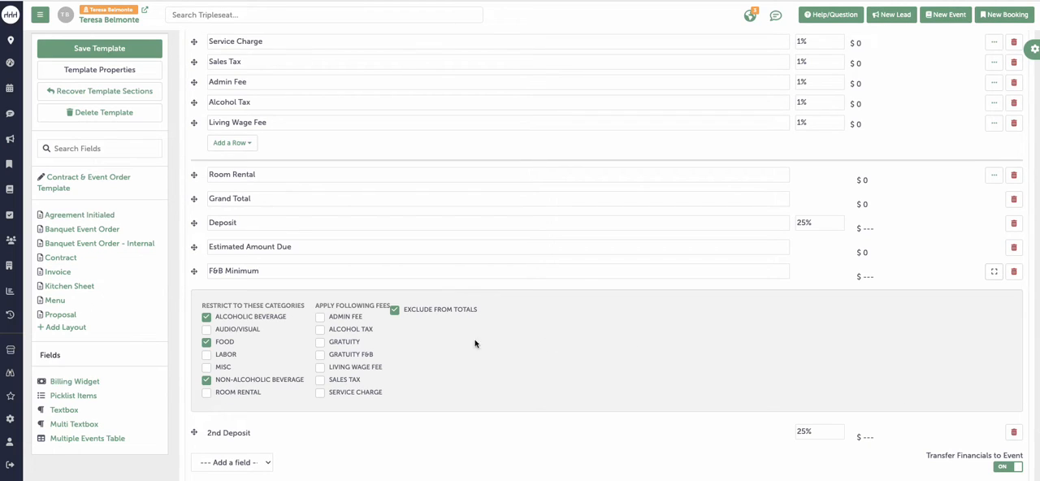
click(361, 371)
click(994, 272)
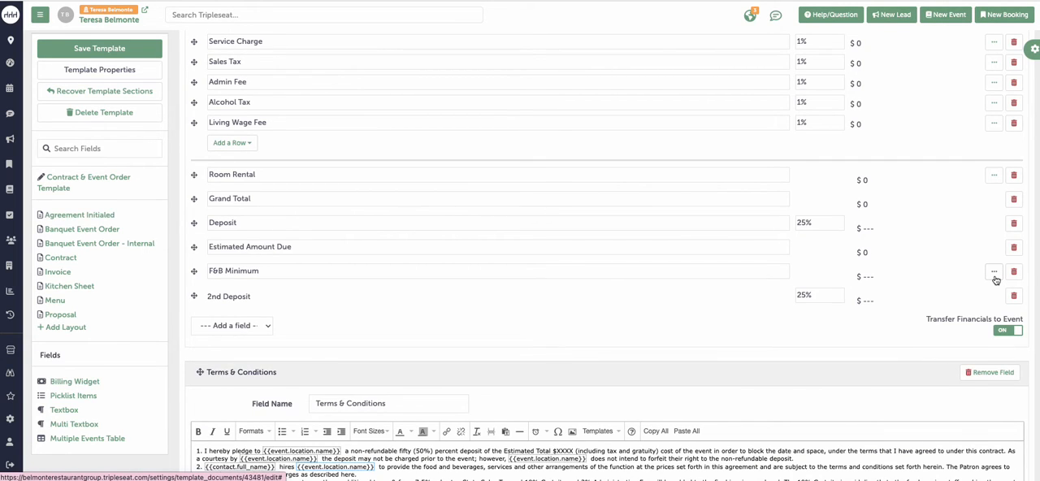
click(143, 50)
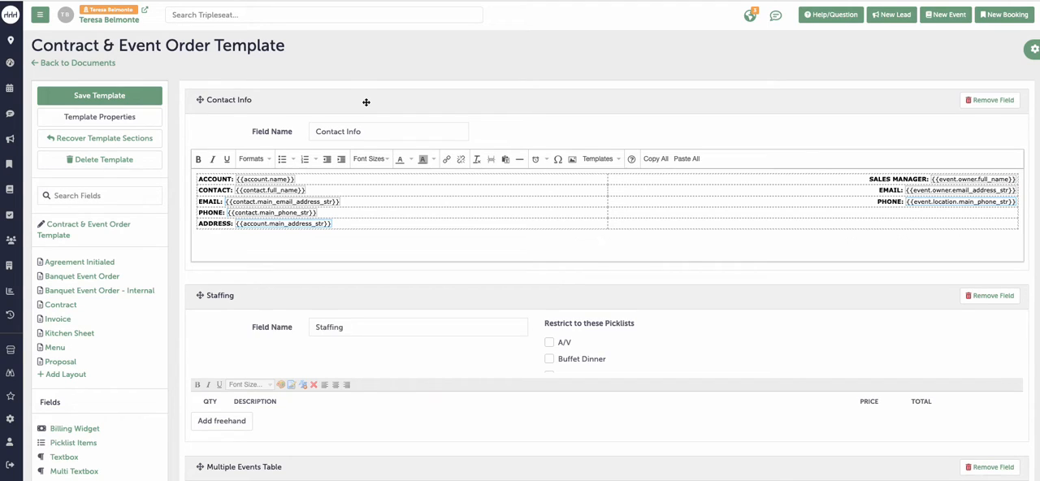
Step: In the menu item category settings, add Living Wage Fee to the Food category's default billing details and save the update
click(11, 420)
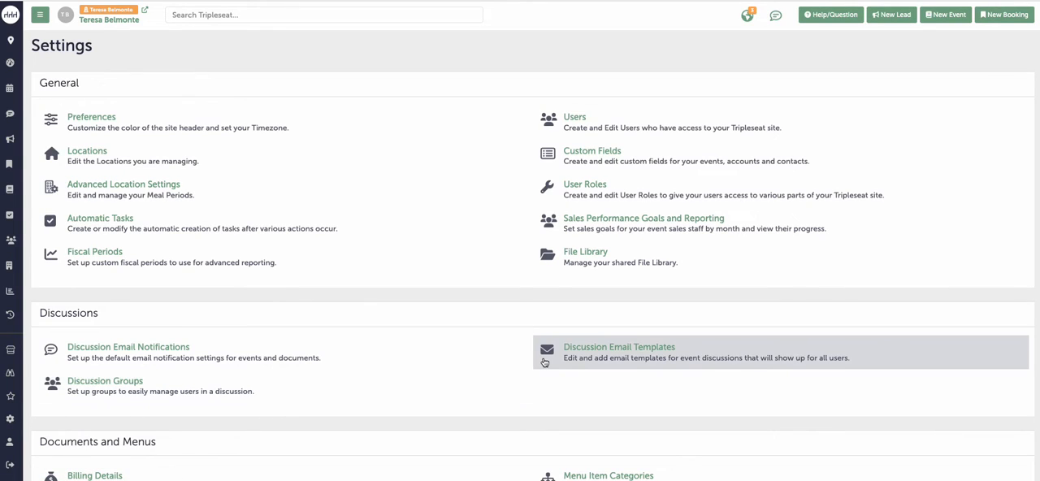
scroll(544, 362, down, 3)
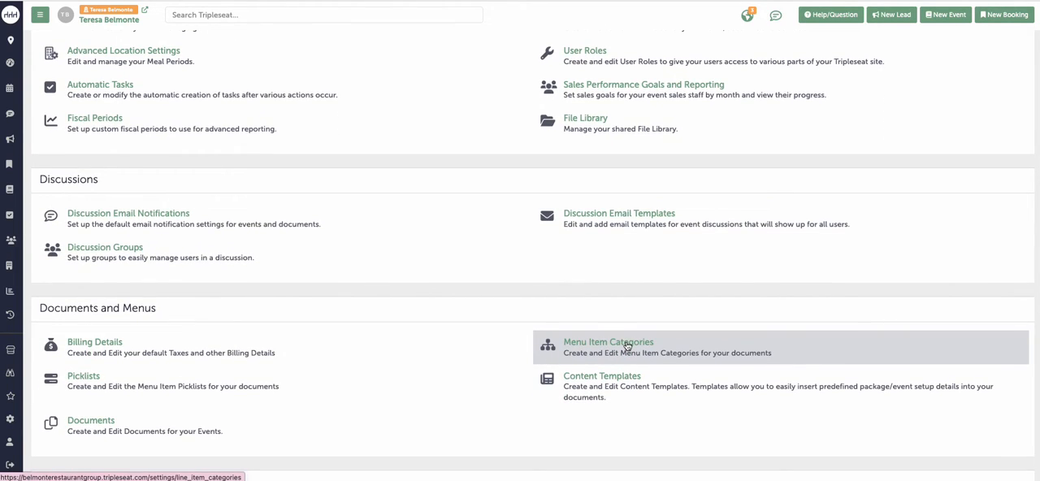
click(627, 346)
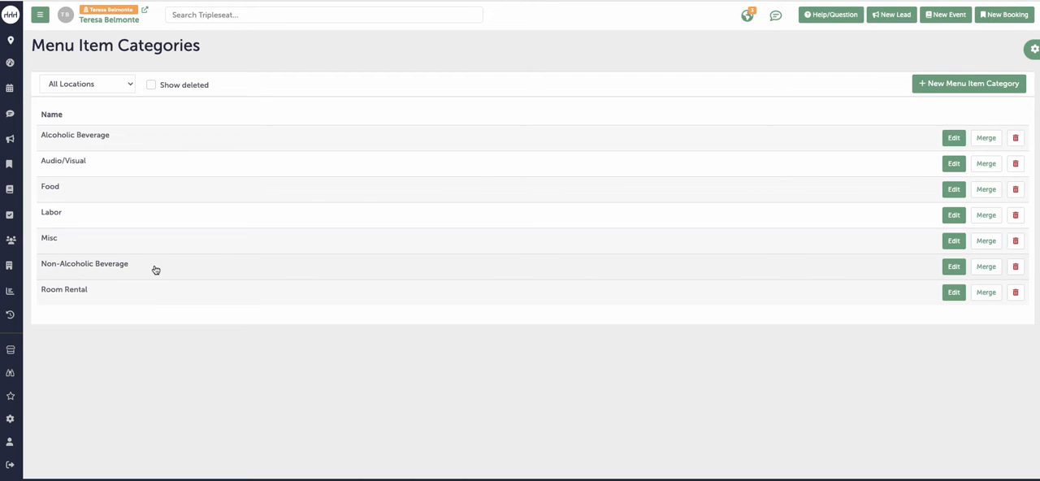
click(89, 192)
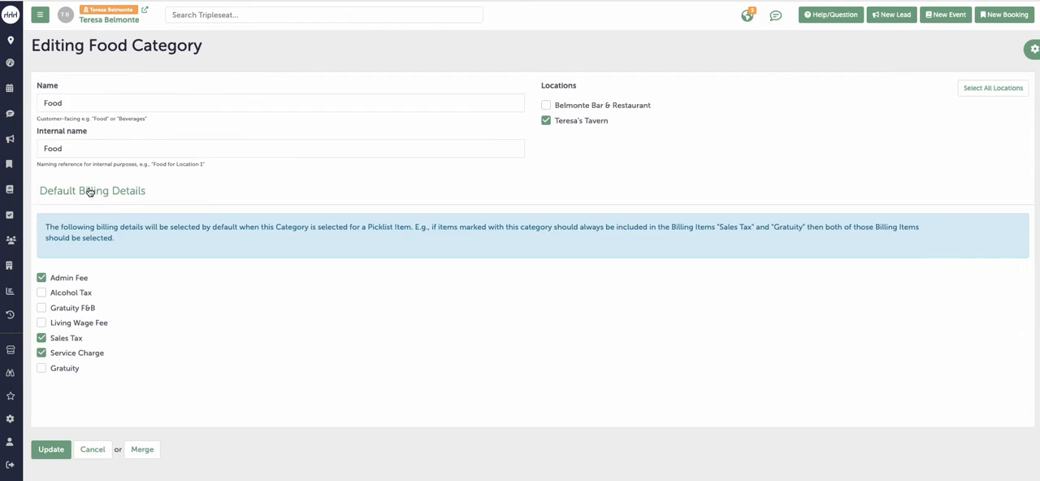
click(84, 325)
click(84, 450)
Step: Add Living Wage Fee to the default billing details of the Non-Alcoholic Beverage and Alcoholic Beverage categories, updating each one
click(150, 288)
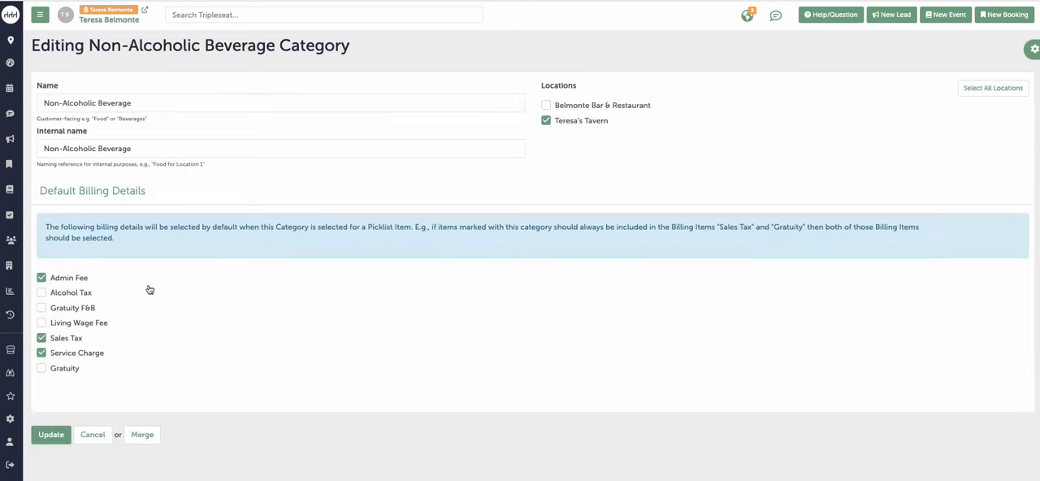
click(100, 328)
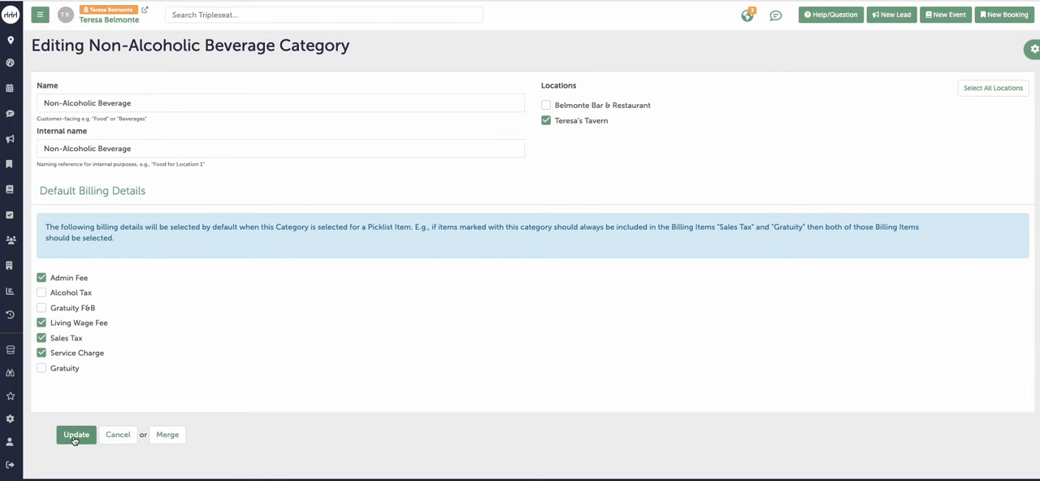
click(73, 436)
click(167, 166)
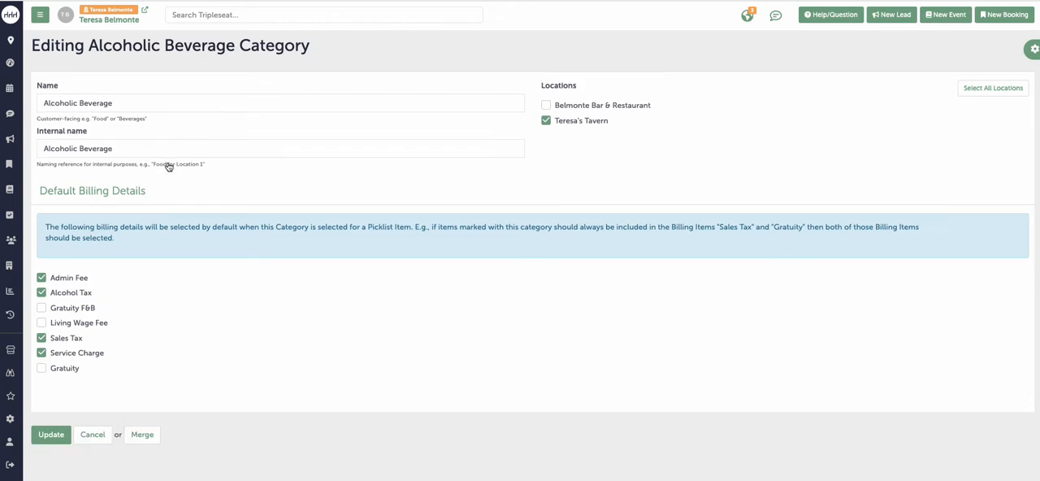
click(96, 324)
click(74, 436)
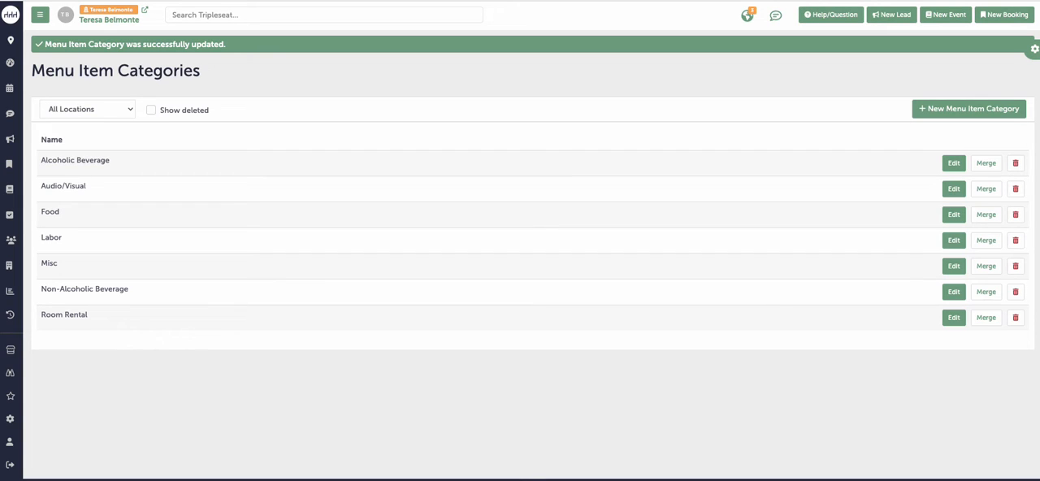
Step: Open the "Buffet Lunch - Bon Appetit!" picklist for editing from the picklist settings
click(12, 419)
scroll(325, 363, down, 5)
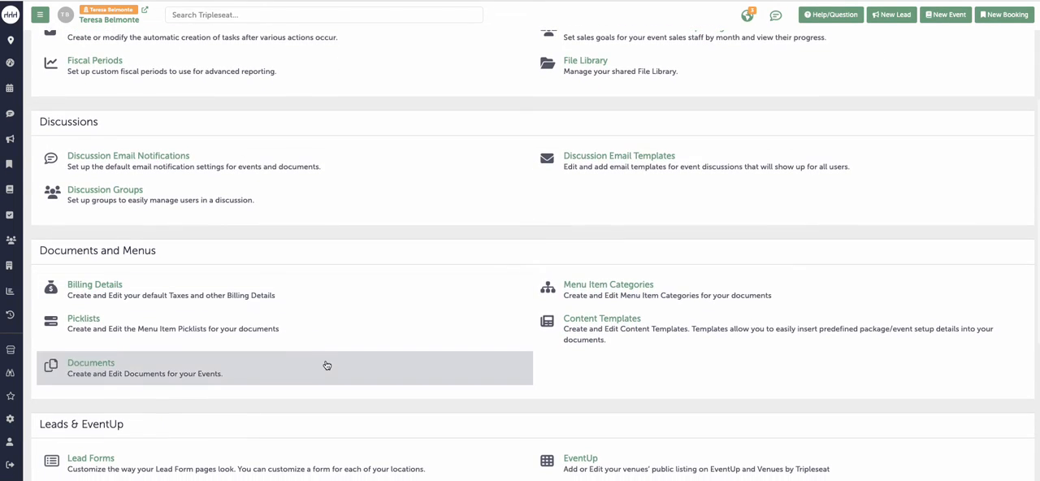
click(182, 334)
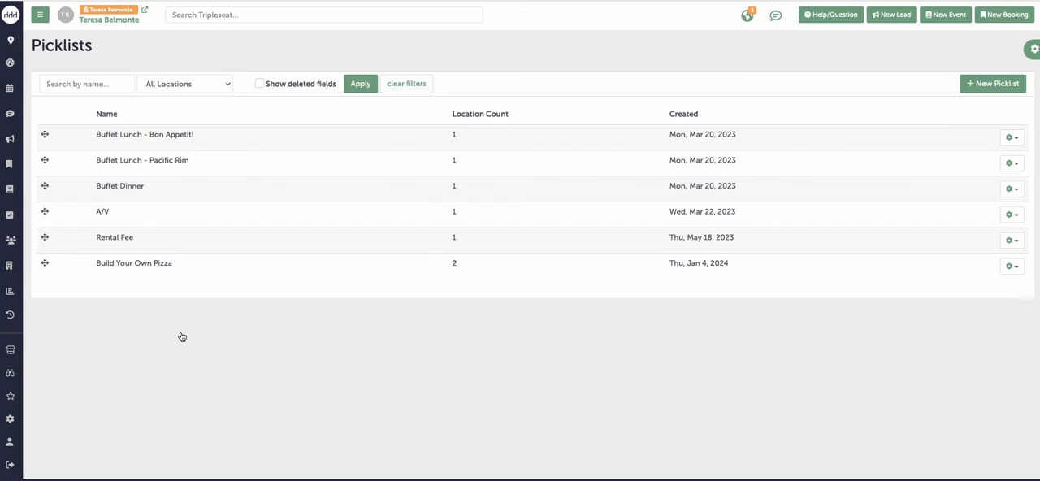
click(187, 136)
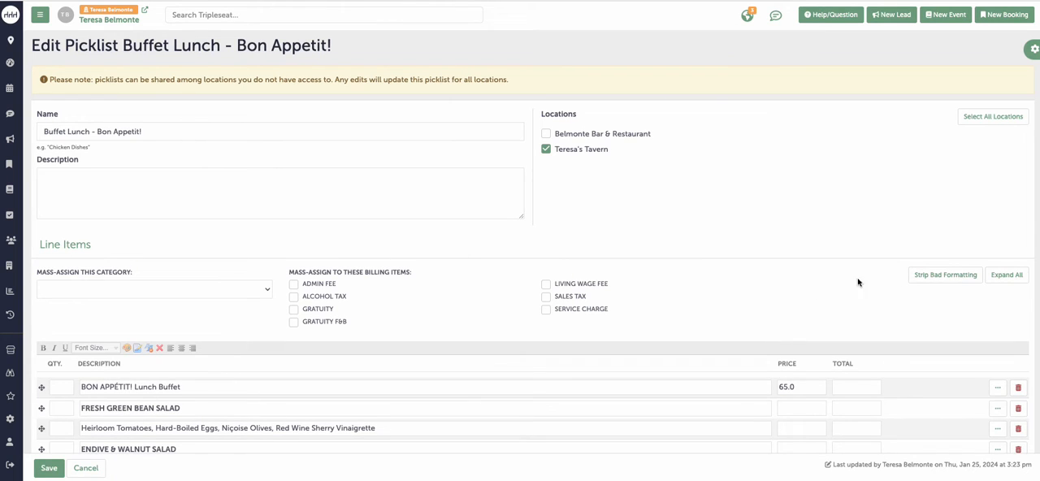
Step: Expand all line items of the picklist, mass-assign Living Wage Fee to them, check the items, and save the picklist
click(1010, 275)
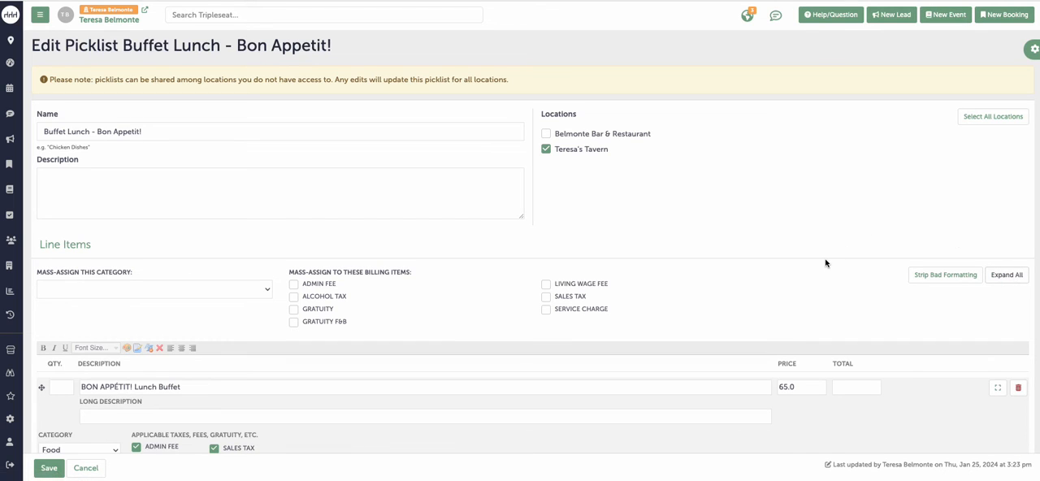
scroll(826, 259, down, 3)
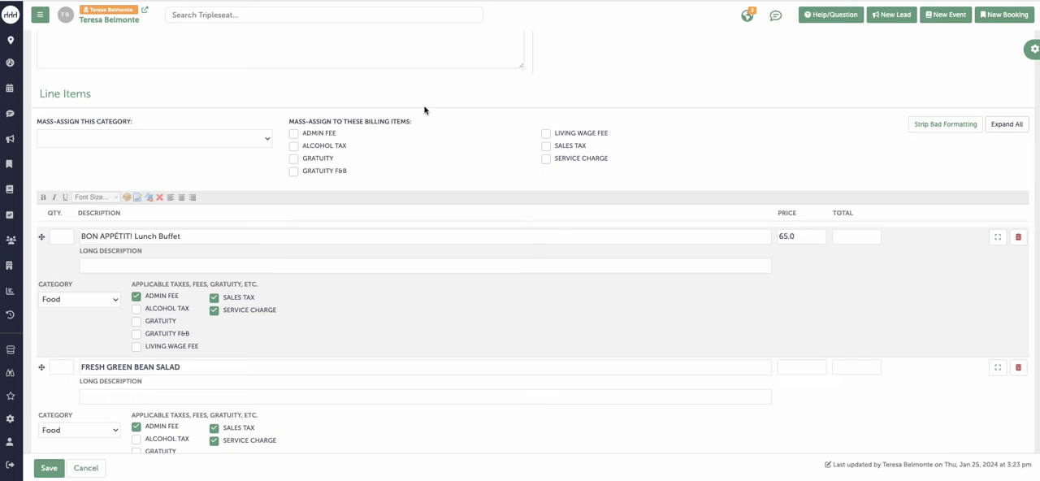
click(566, 136)
scroll(415, 333, down, 7)
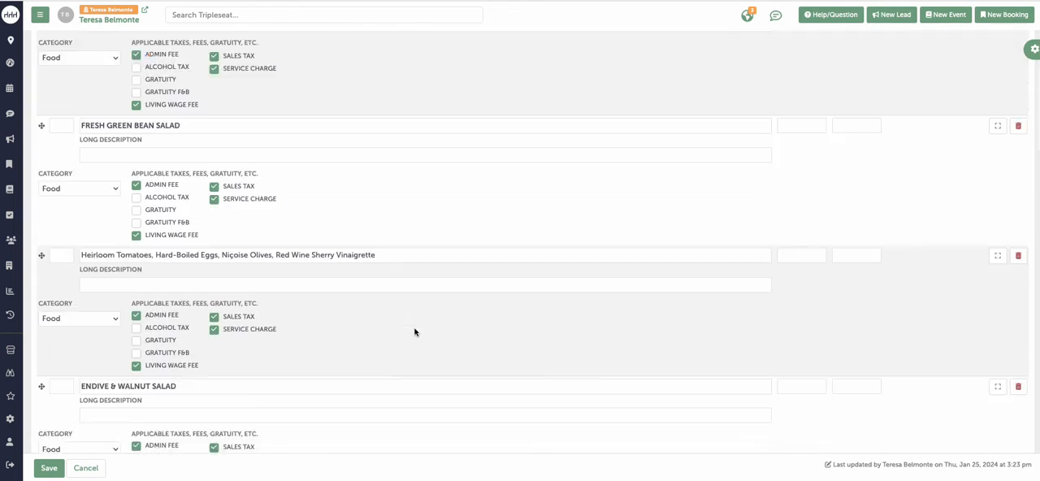
scroll(414, 331, down, 14)
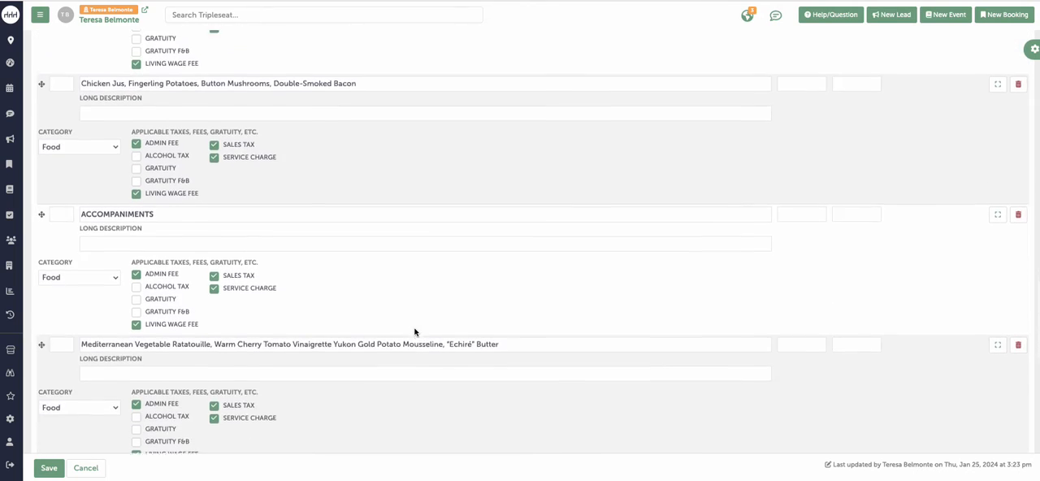
scroll(414, 332, down, 5)
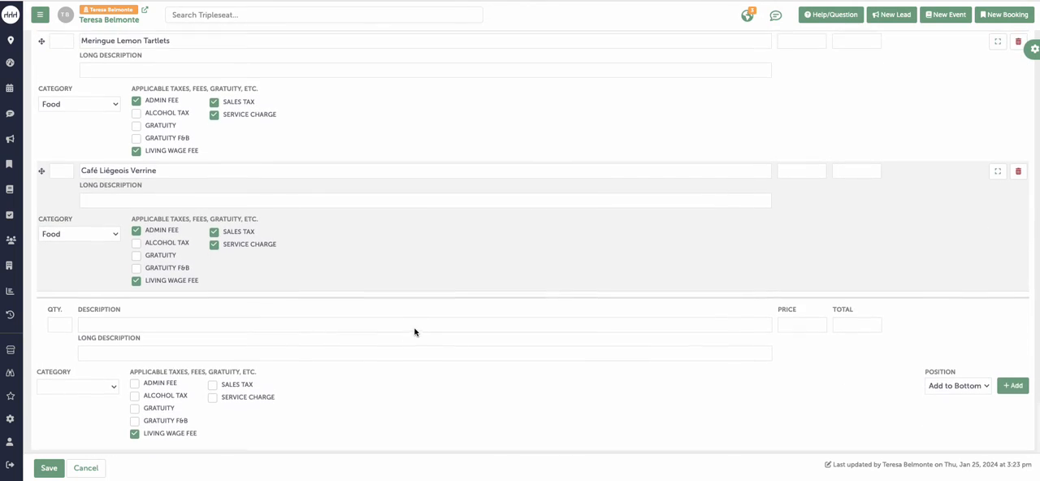
click(48, 469)
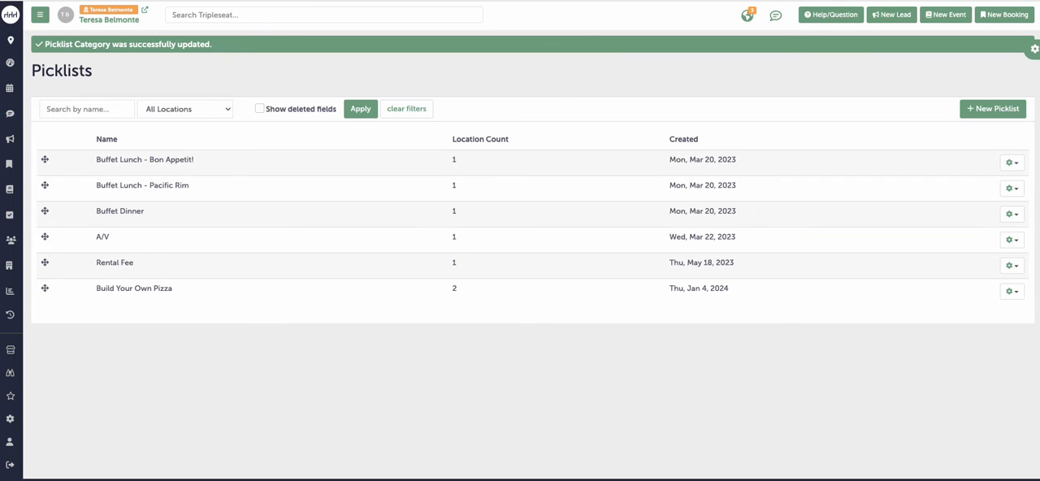
Step: Search the whole site for "kick" to find the kick-off event
click(310, 14)
text(kick)
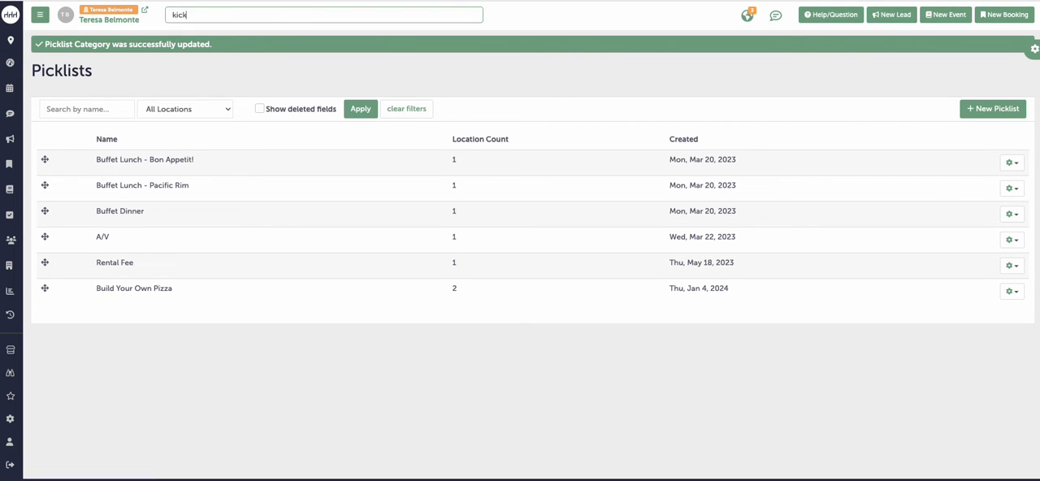
key(Return)
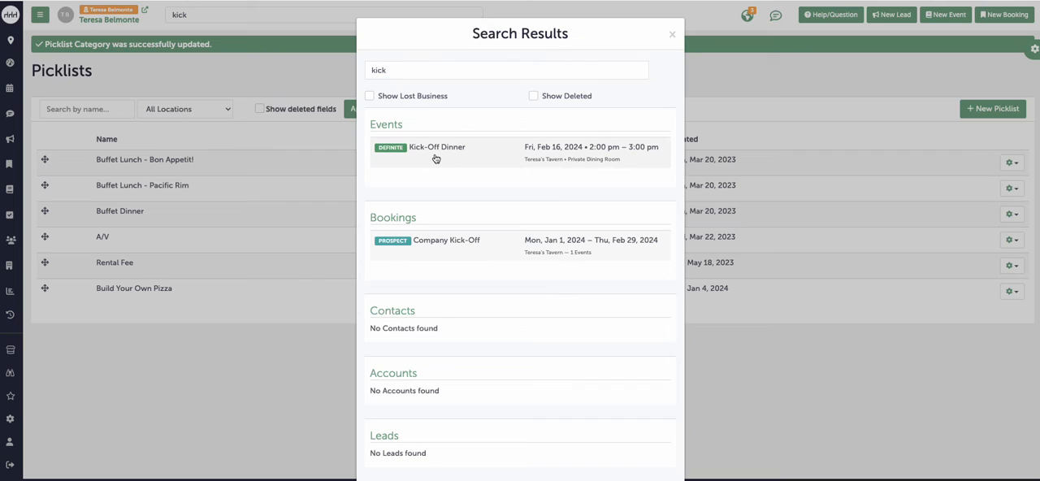
Step: Open the Kick-Off Dinner event from the search results and open its Contract & Event Order document for editing
click(435, 159)
click(97, 235)
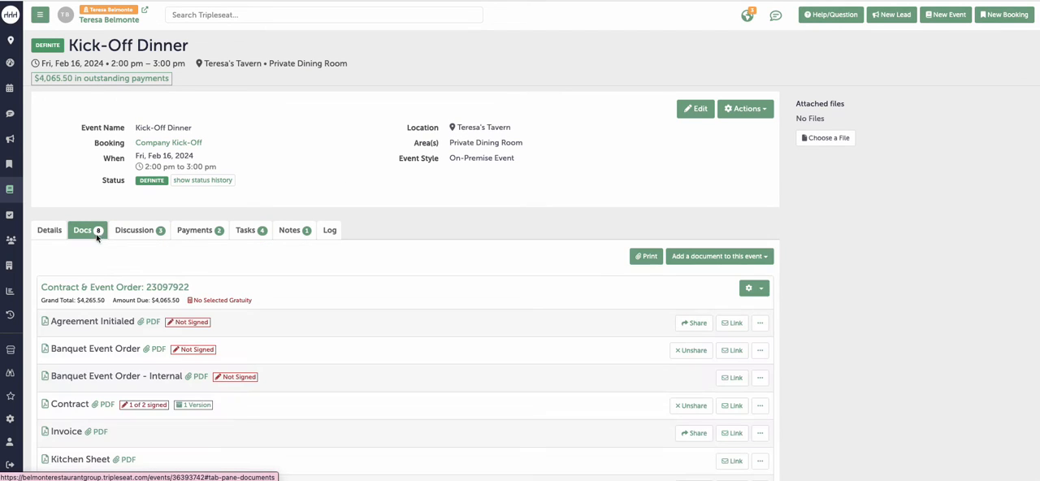
click(97, 288)
Step: Add a billing detail row named Living Wage Fee with an amount of 3.5% to the document's Billing Widget
scroll(369, 379, down, 20)
scroll(370, 377, up, 2)
click(85, 175)
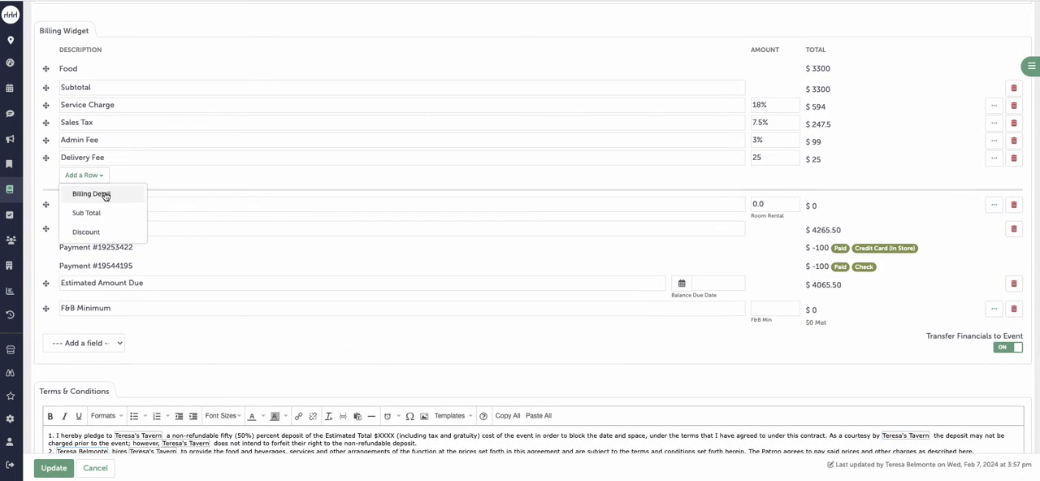
click(105, 195)
text(Living Wage Fee)
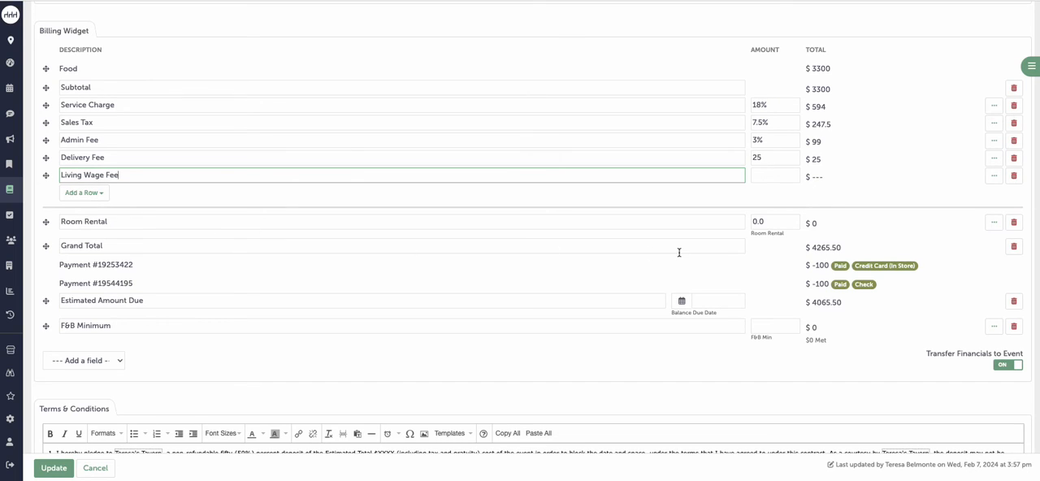
click(774, 174)
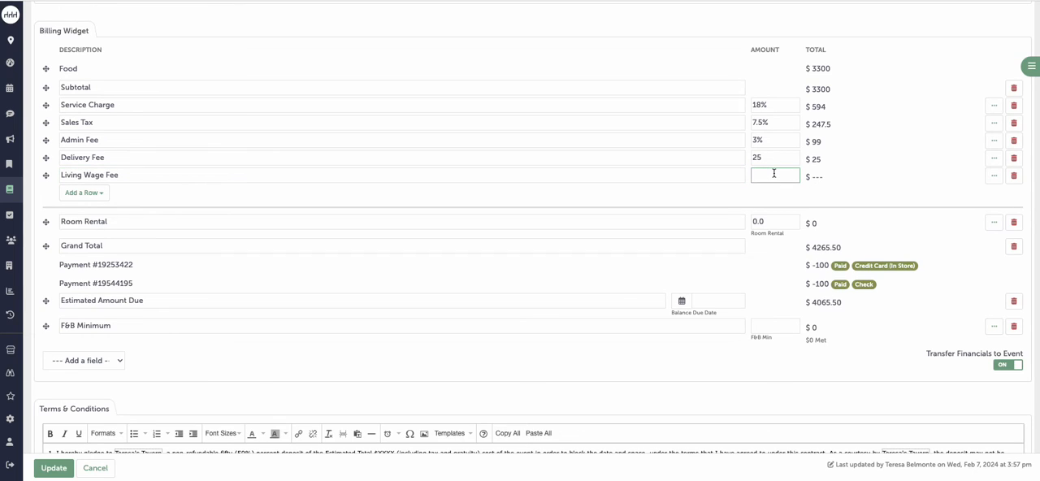
text(3.5%)
Step: Examine the Living Wage Fee row's options for the billing details it applies to and the totals it can include
click(993, 175)
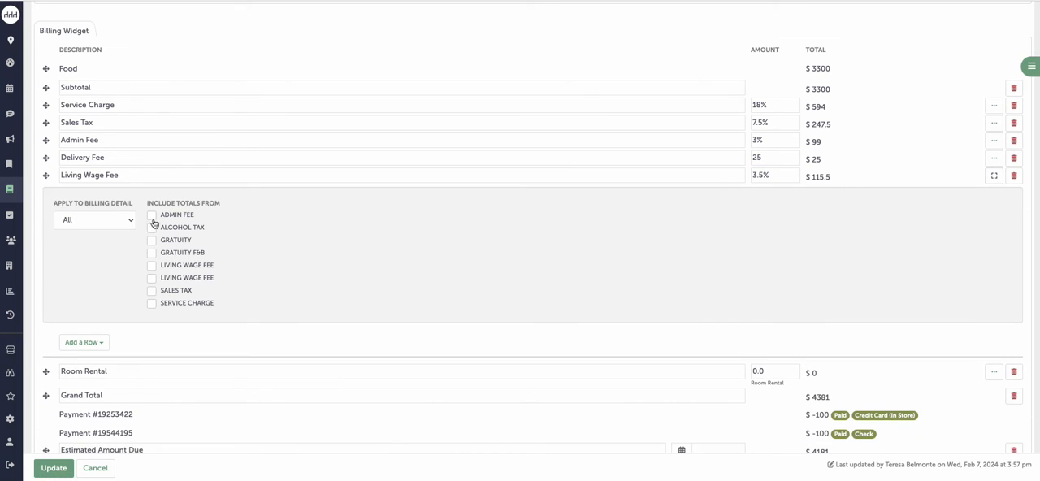
click(122, 219)
click(89, 282)
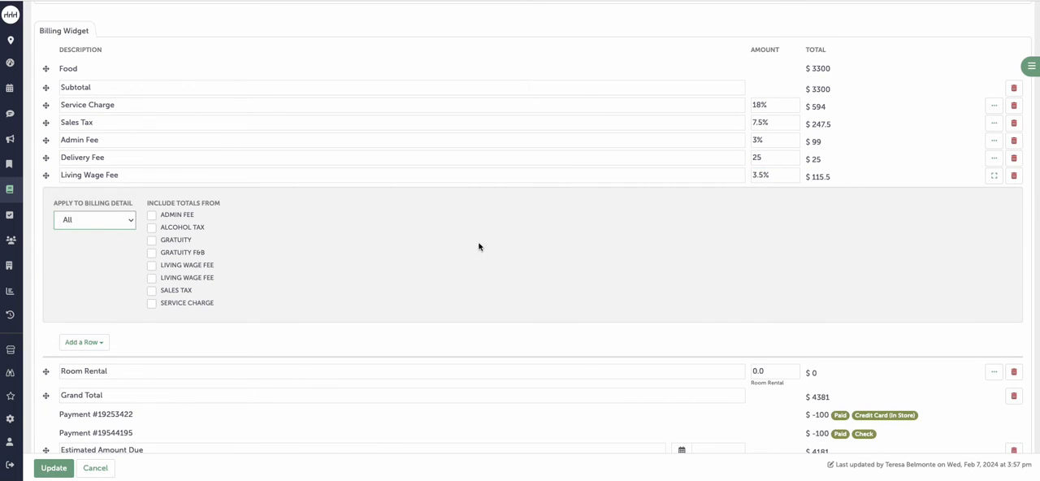
click(993, 175)
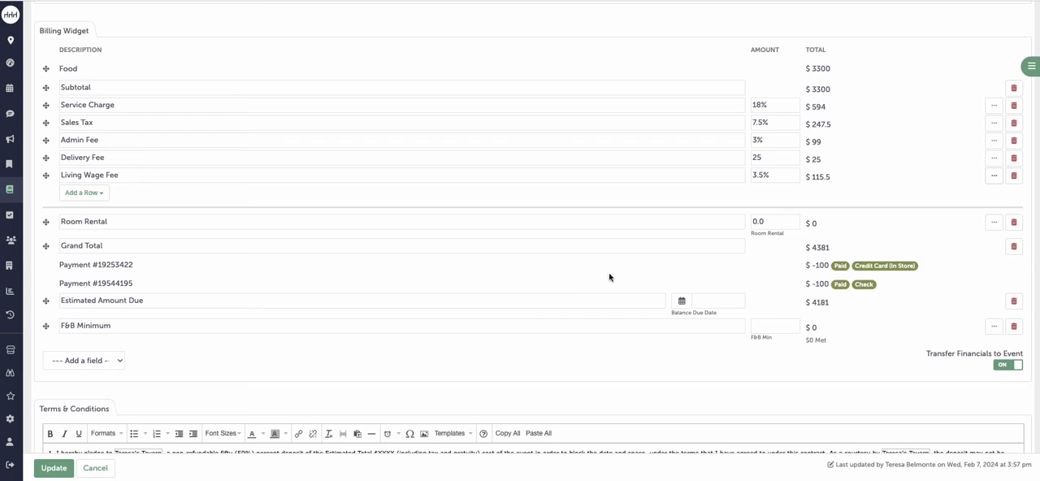
Step: Examine the category and the applicable taxes and fees of the Additional Charges items in the document
scroll(390, 290, up, 15)
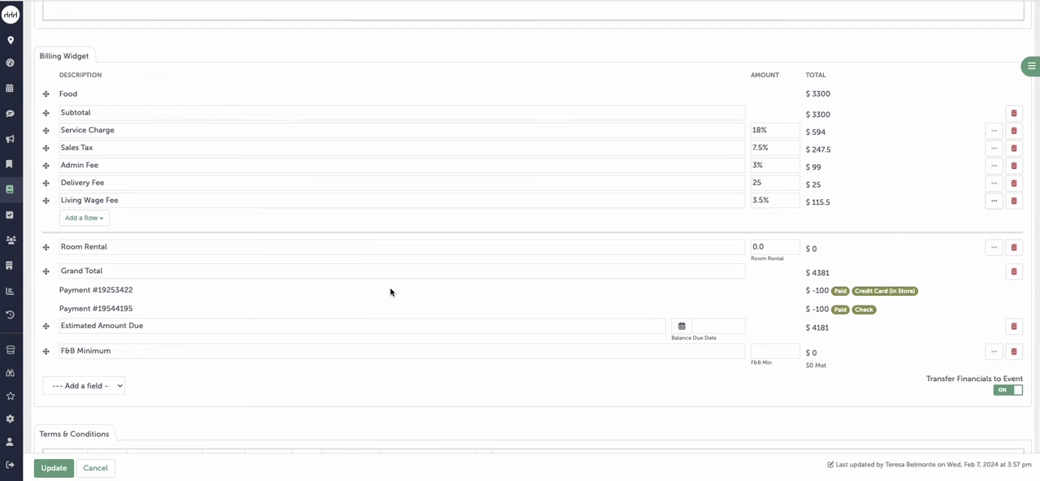
scroll(390, 291, up, 3)
scroll(390, 291, down, 5)
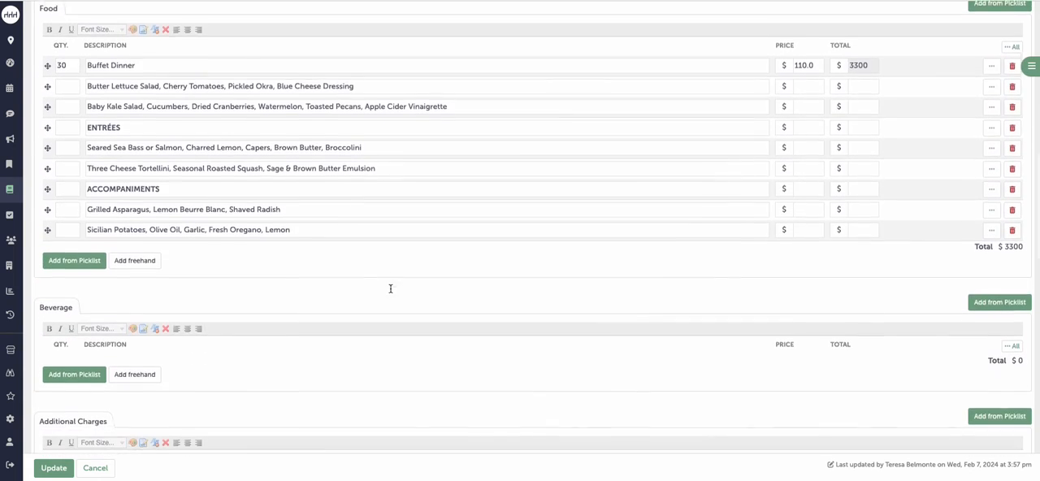
scroll(390, 290, down, 1)
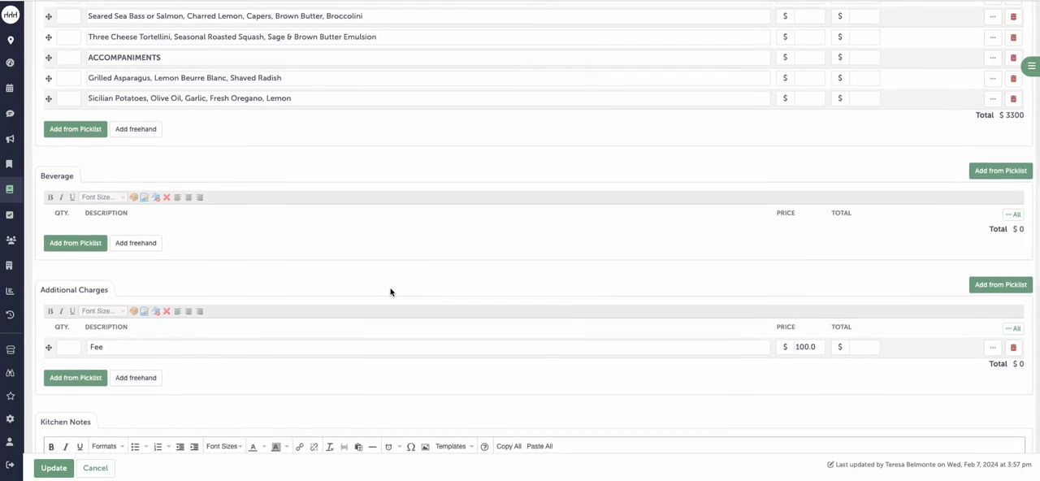
click(1010, 324)
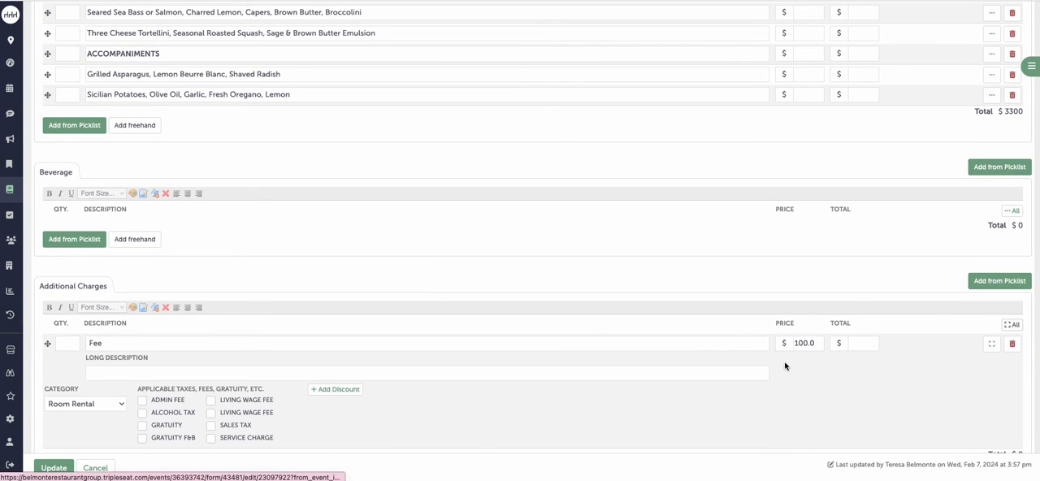
click(1011, 324)
Step: Expand all Food items, apply the unassigned Living Wage Fee to the Buffet Dinner item, and update the document
scroll(946, 300, up, 5)
scroll(946, 300, up, 1)
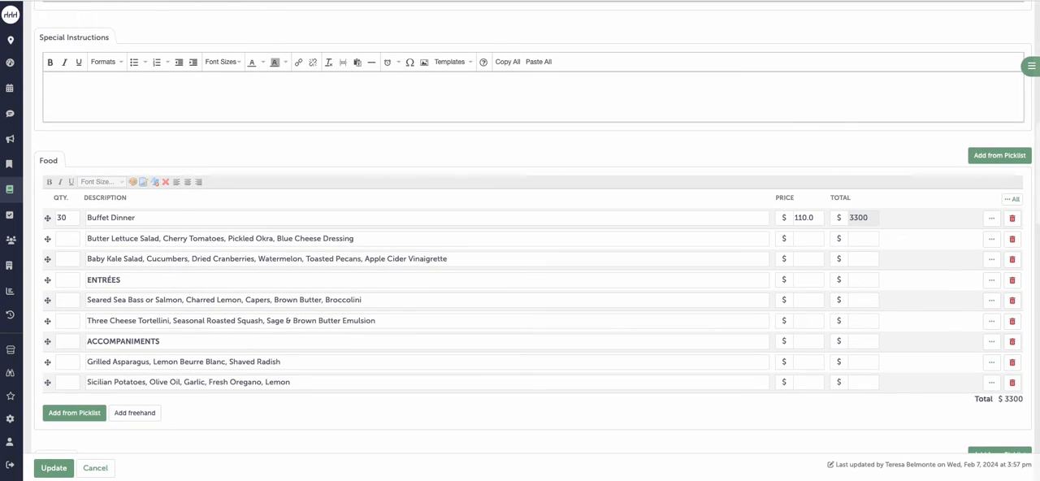
click(1008, 201)
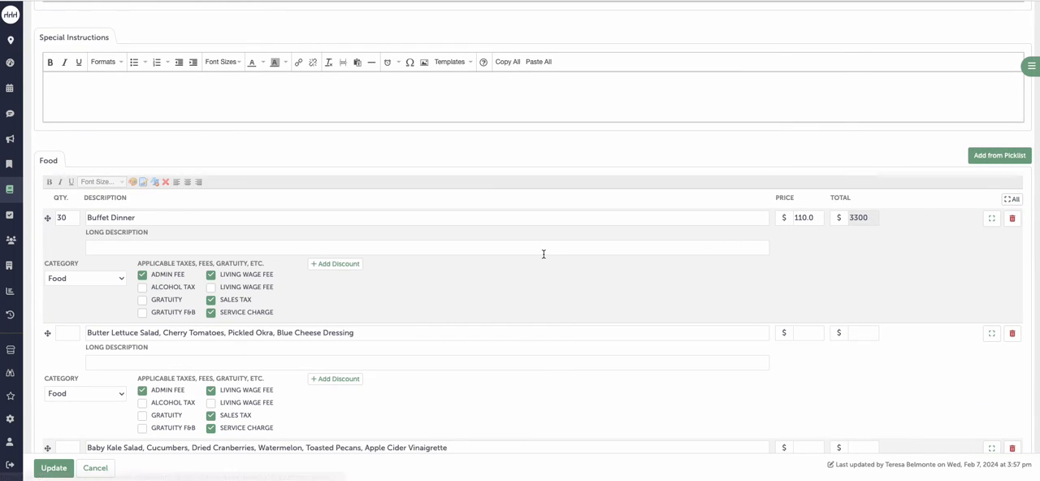
click(265, 291)
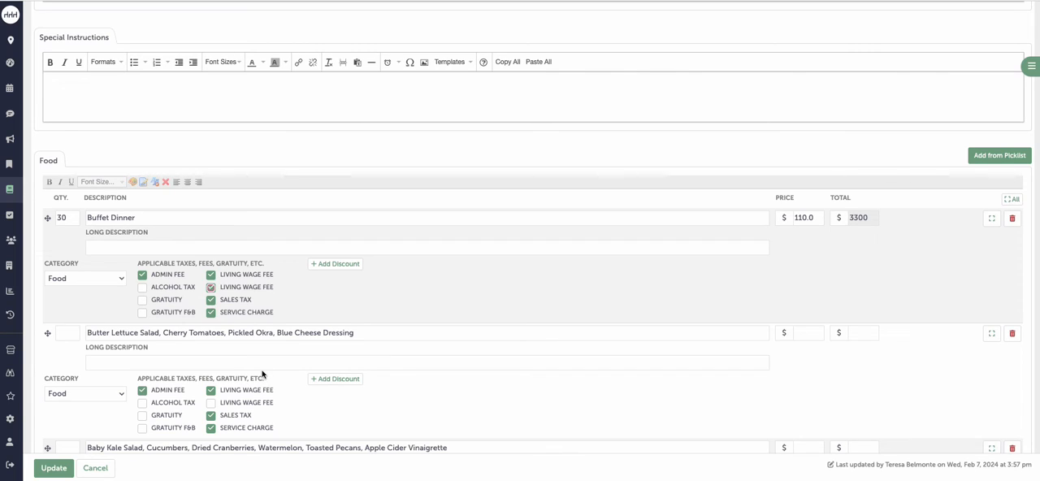
click(53, 468)
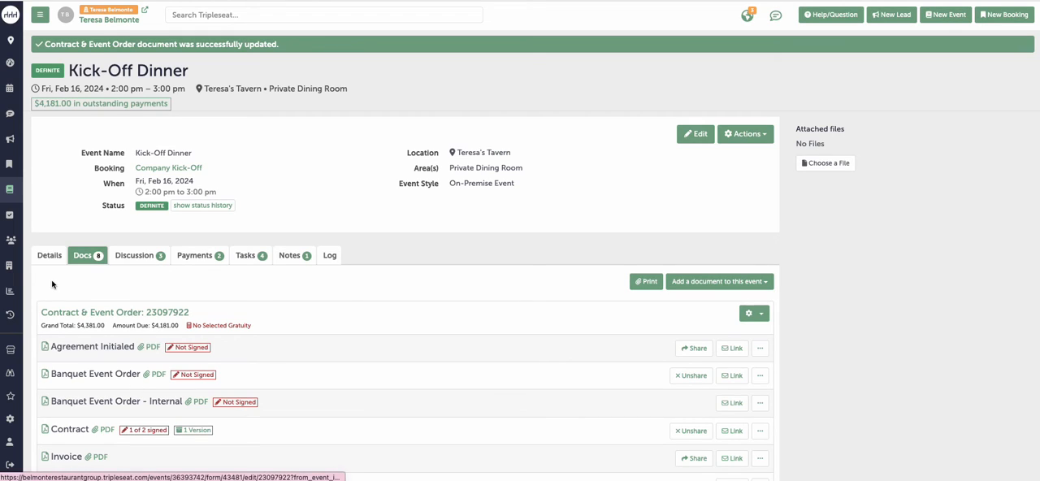
Step: Open a custom Event Details Report and set its Date of Event criterion to Past 3 Months
click(10, 291)
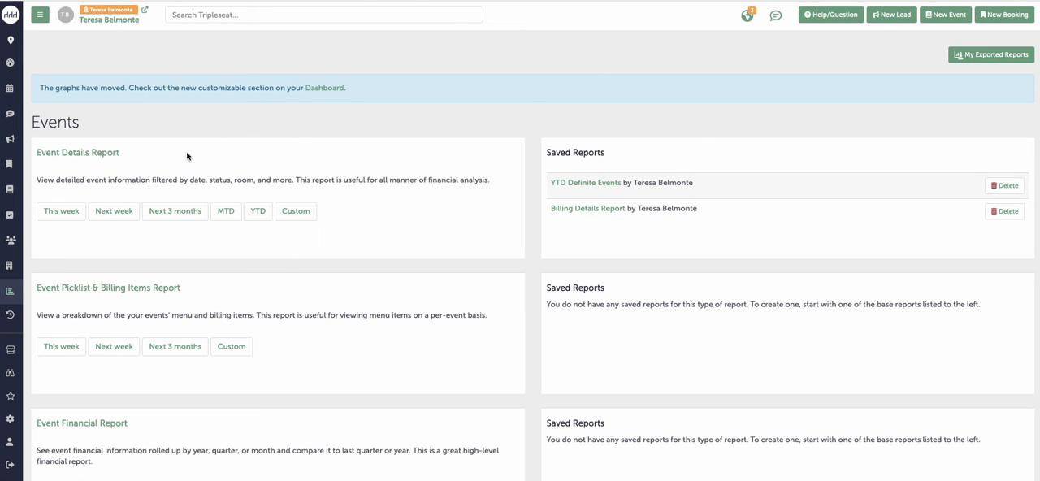
click(303, 214)
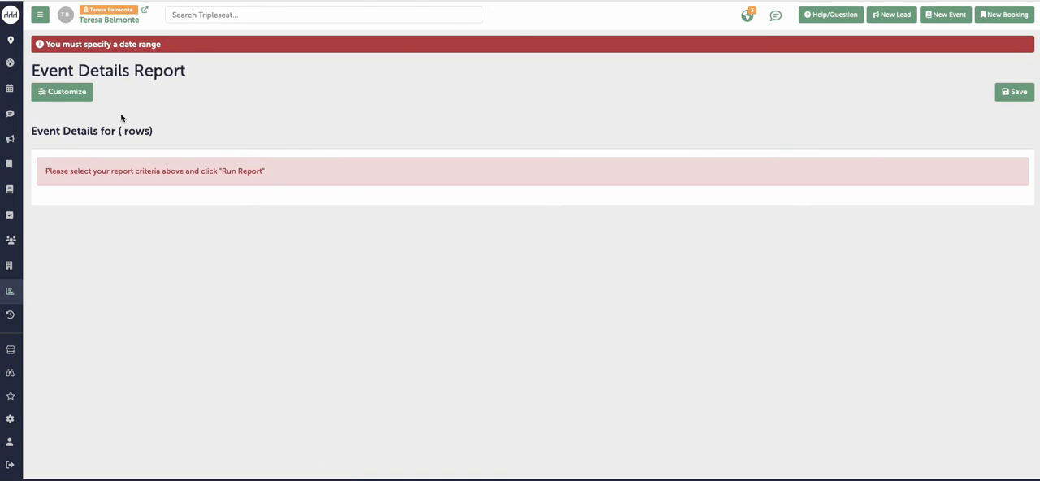
click(67, 91)
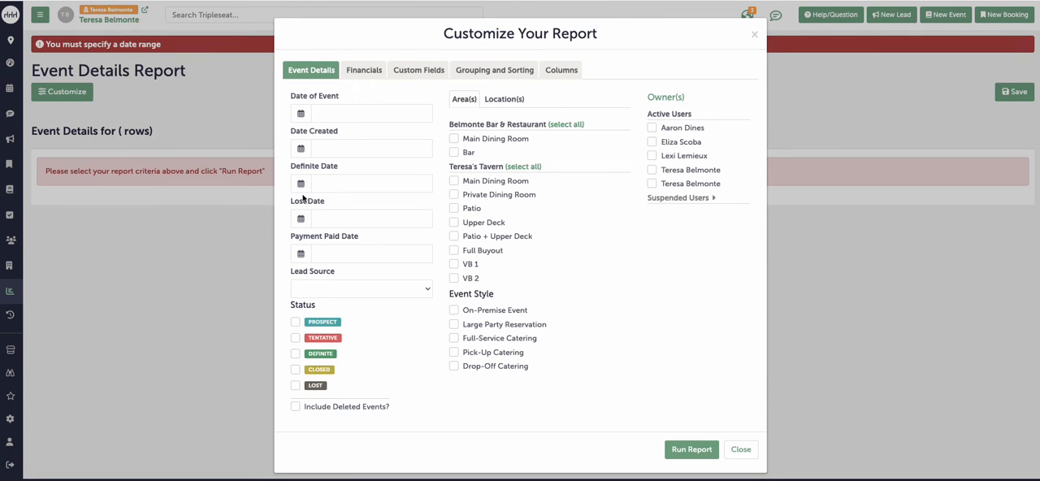
click(360, 112)
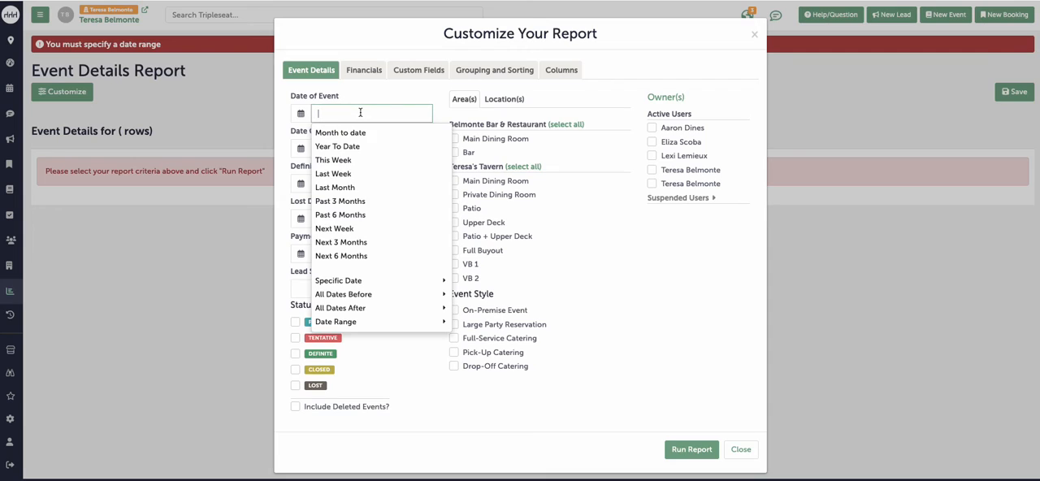
click(401, 202)
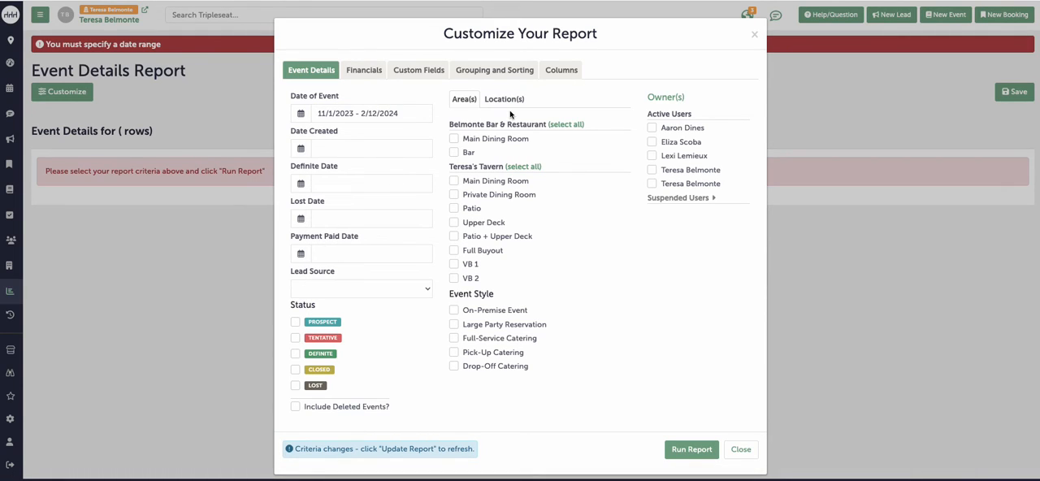
Step: Reduce the report's Event columns to Name, Status and Date, removing the day, time, location and lead columns
click(568, 75)
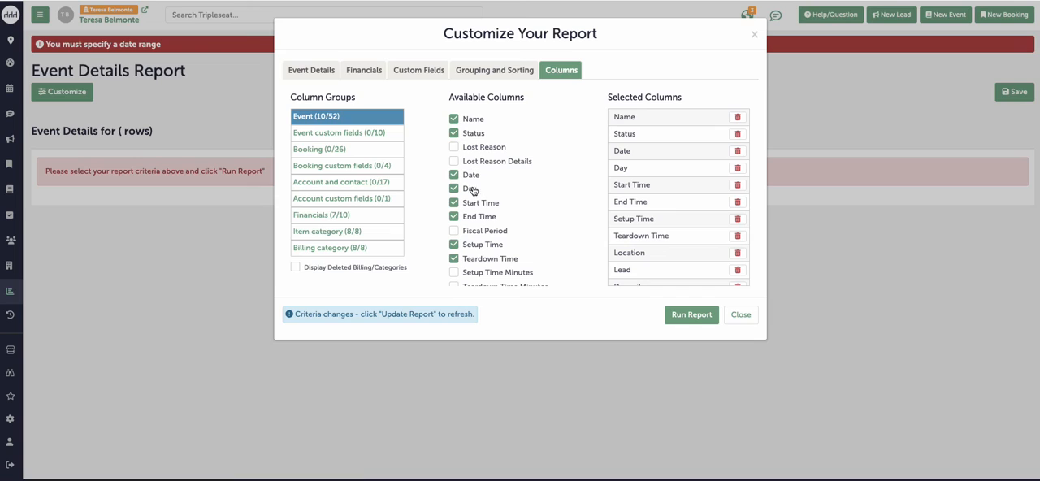
click(470, 203)
click(470, 216)
click(477, 247)
click(475, 259)
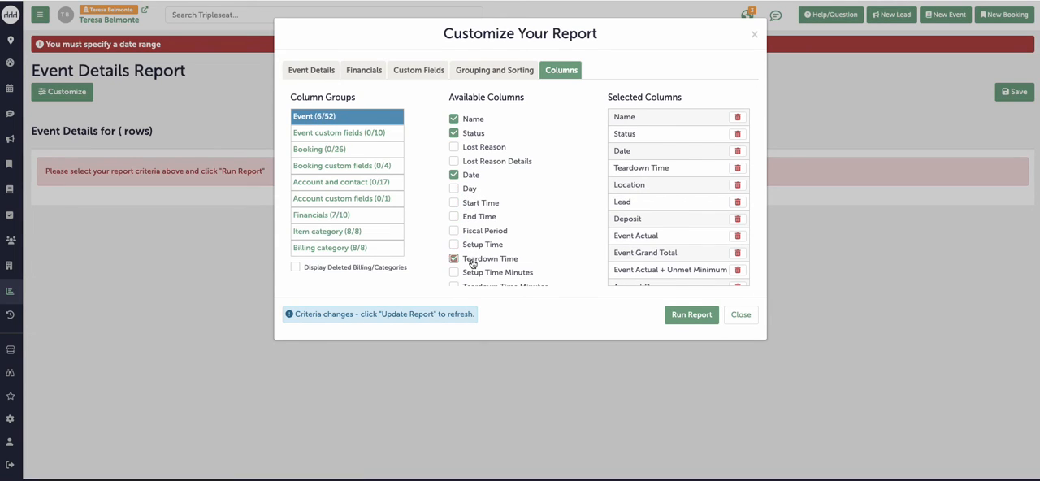
scroll(502, 265, down, 3)
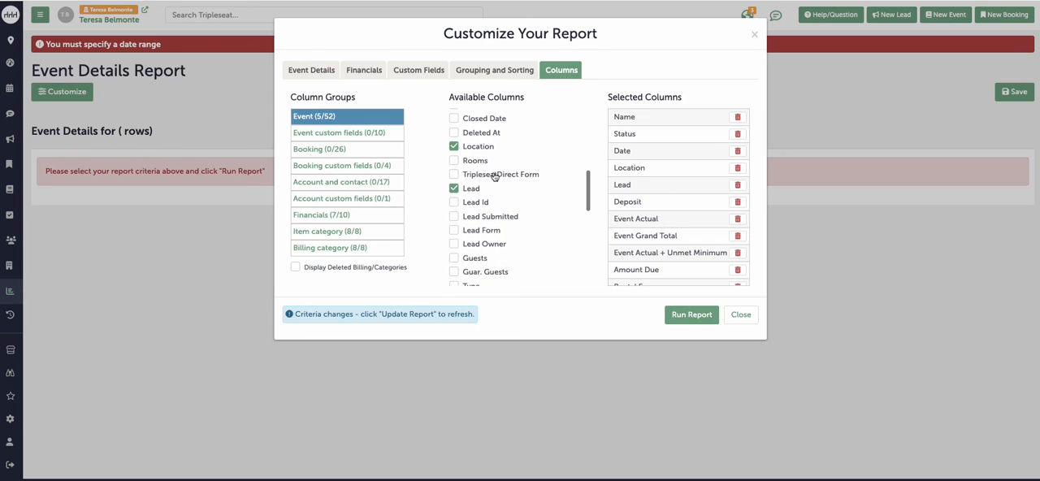
click(475, 148)
click(472, 192)
scroll(510, 235, down, 5)
scroll(510, 236, up, 10)
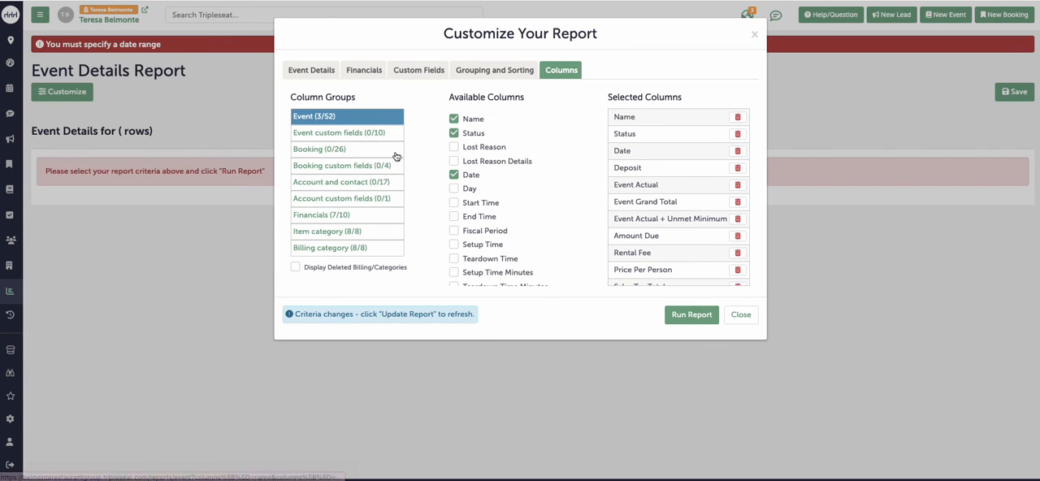
Step: Add the Contact column to the report and keep only Event Grand Total among the Financials columns
click(353, 184)
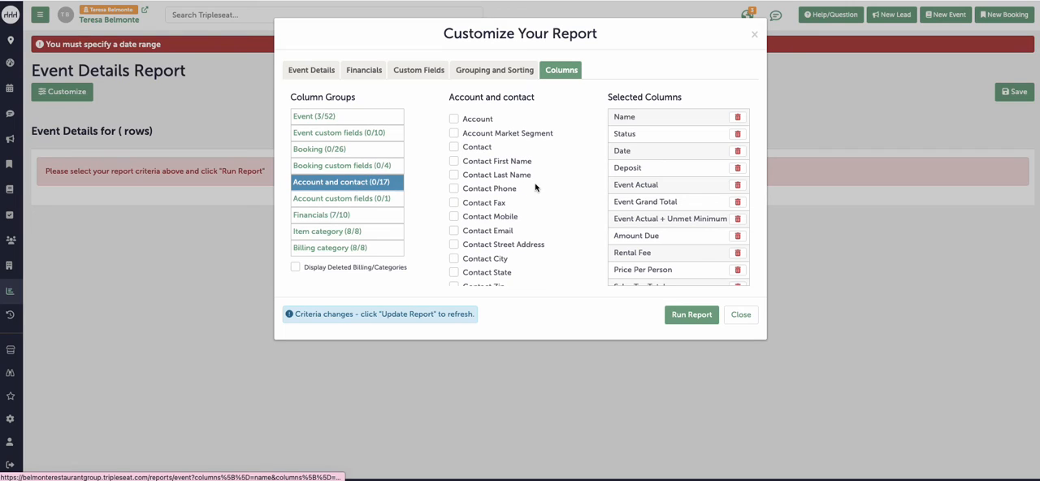
click(480, 150)
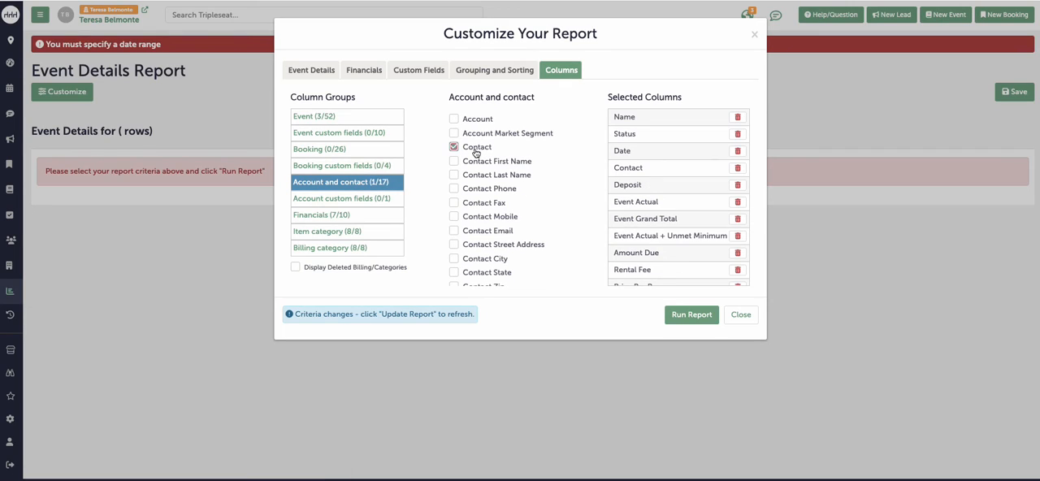
click(362, 218)
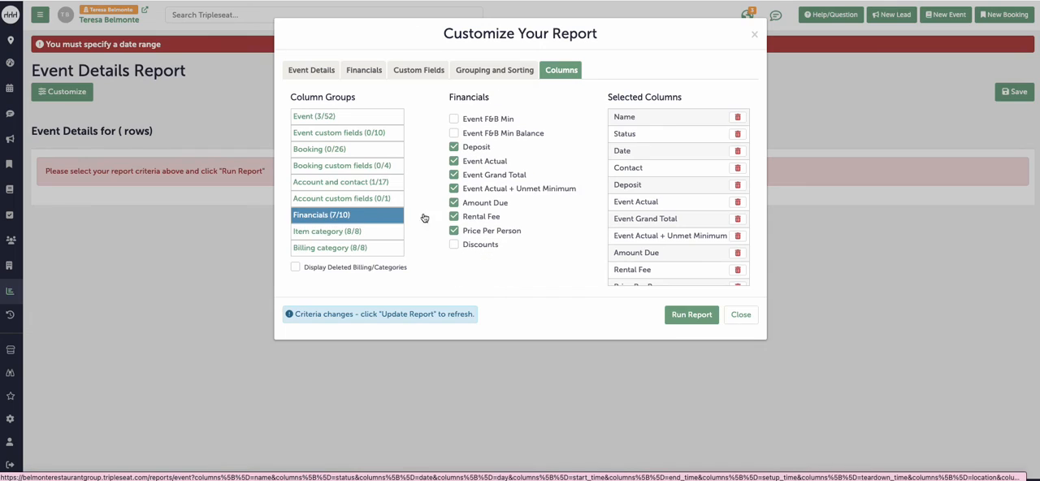
click(474, 149)
click(477, 161)
click(478, 189)
click(477, 207)
click(478, 217)
click(478, 231)
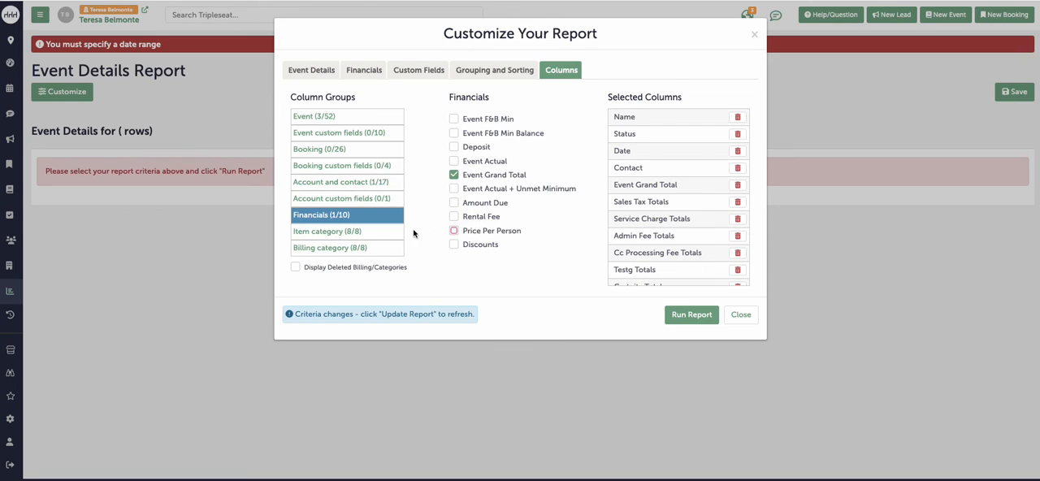
Step: Remove all eight Item category total columns from the report
click(371, 235)
click(482, 120)
click(476, 134)
click(472, 147)
click(471, 162)
click(471, 175)
click(471, 189)
click(469, 204)
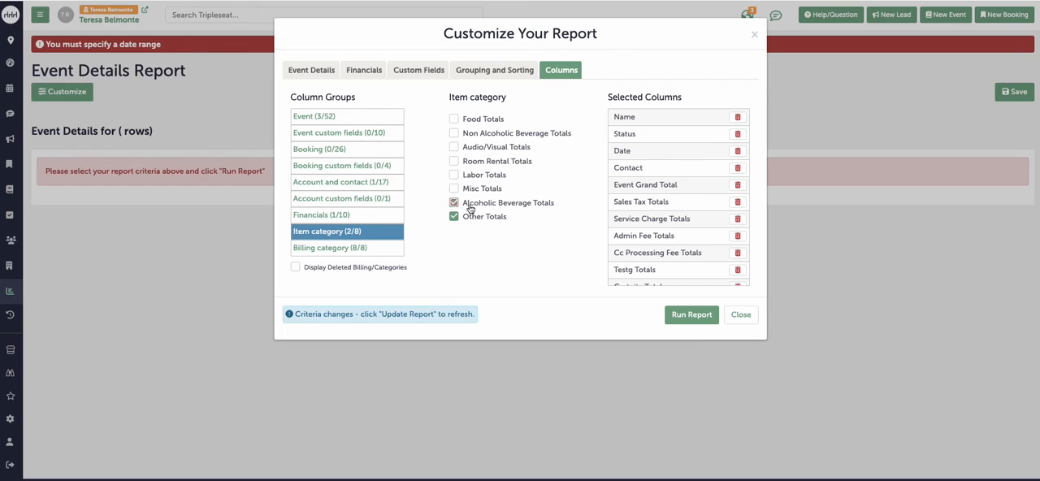
click(472, 218)
Step: Keep only Sales Tax, Service Charge and Admin Fee Totals among the Billing category columns, and run the report
click(363, 254)
click(487, 164)
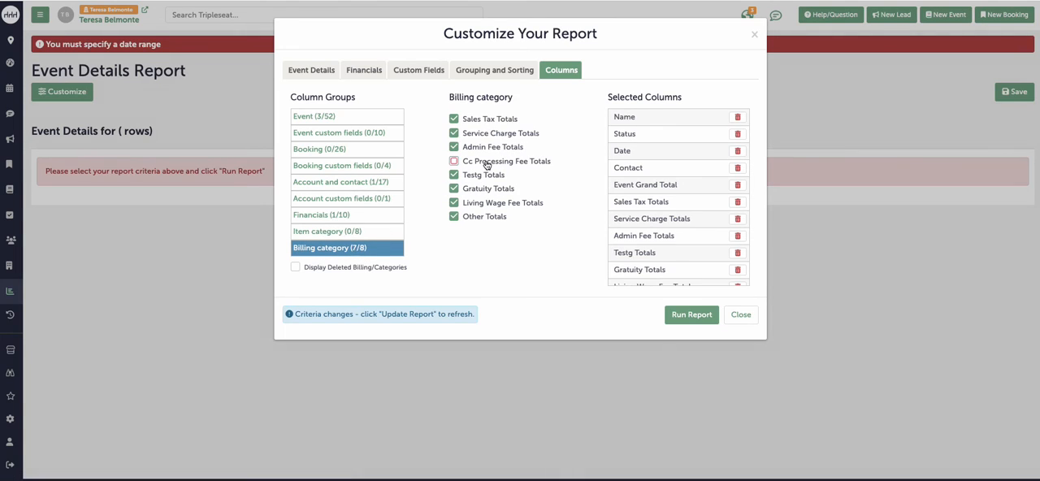
click(479, 176)
click(478, 189)
click(476, 203)
click(472, 217)
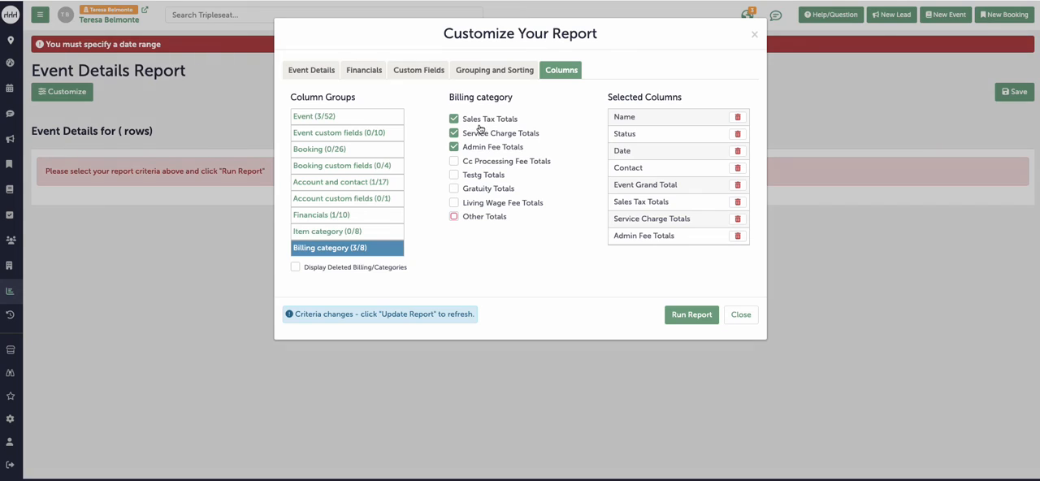
click(690, 315)
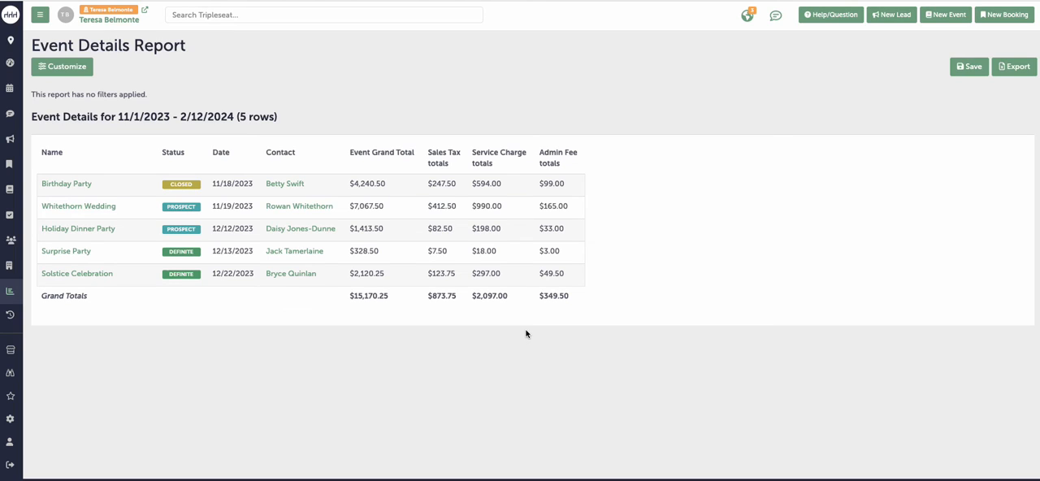
Step: Start a custom Event Picklist & Billing Items Report for event dates 11/1/2023 - 2/12/2024, filtered to the Sales Tax billing detail
click(9, 291)
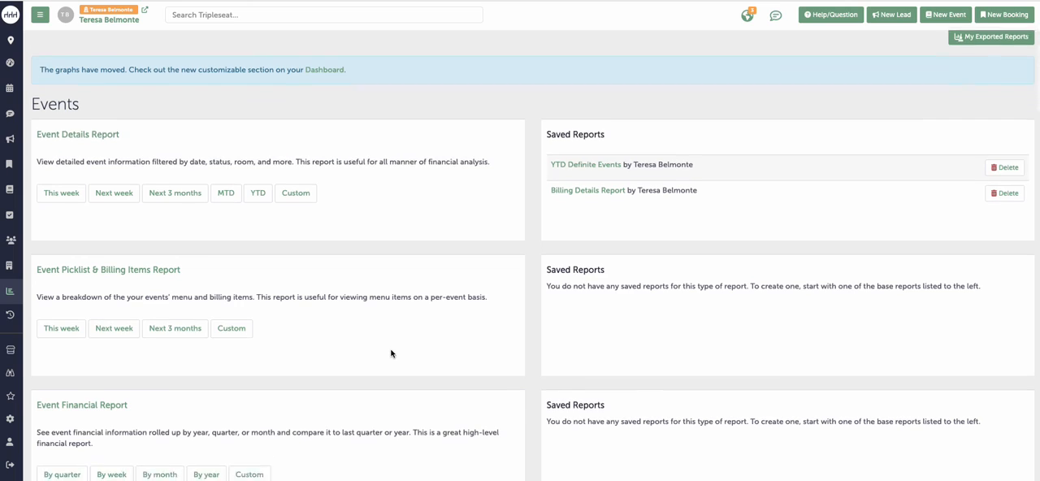
scroll(391, 354, down, 1)
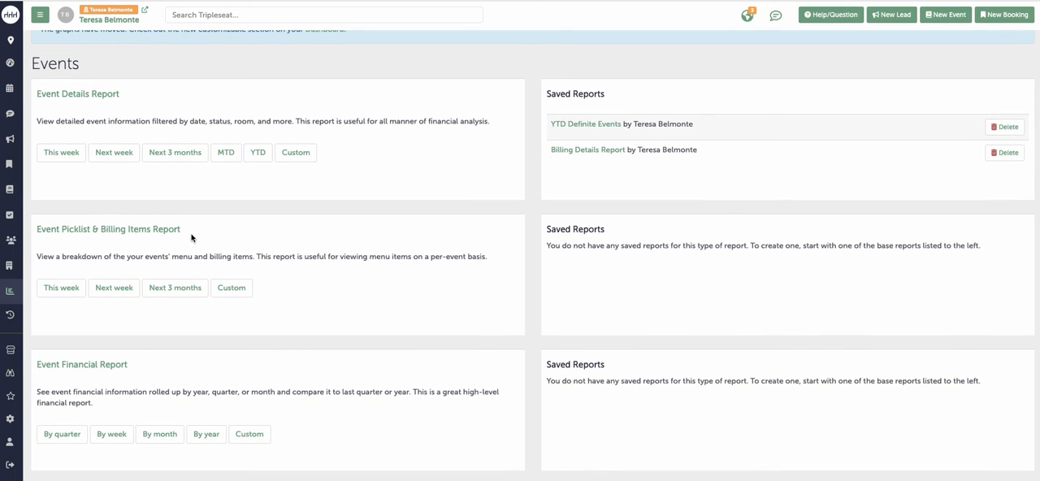
click(244, 294)
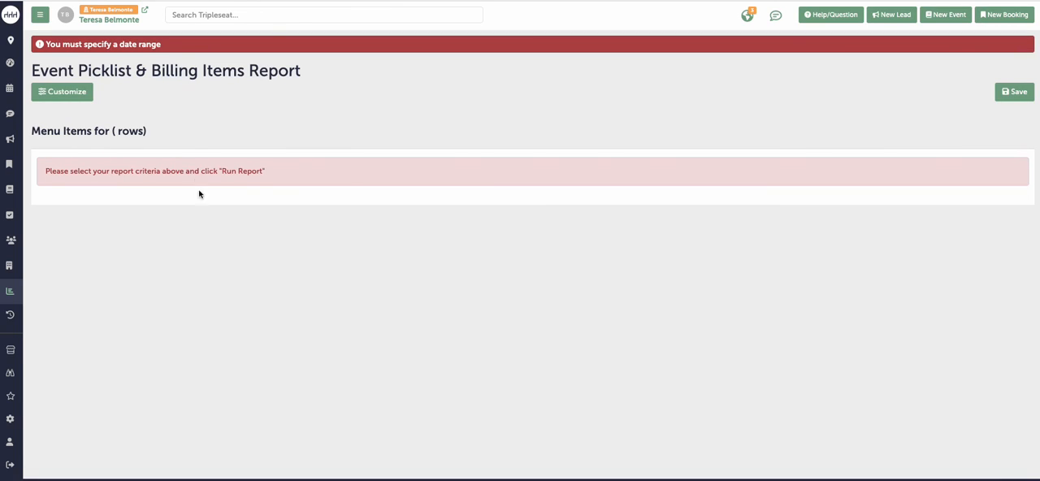
click(81, 96)
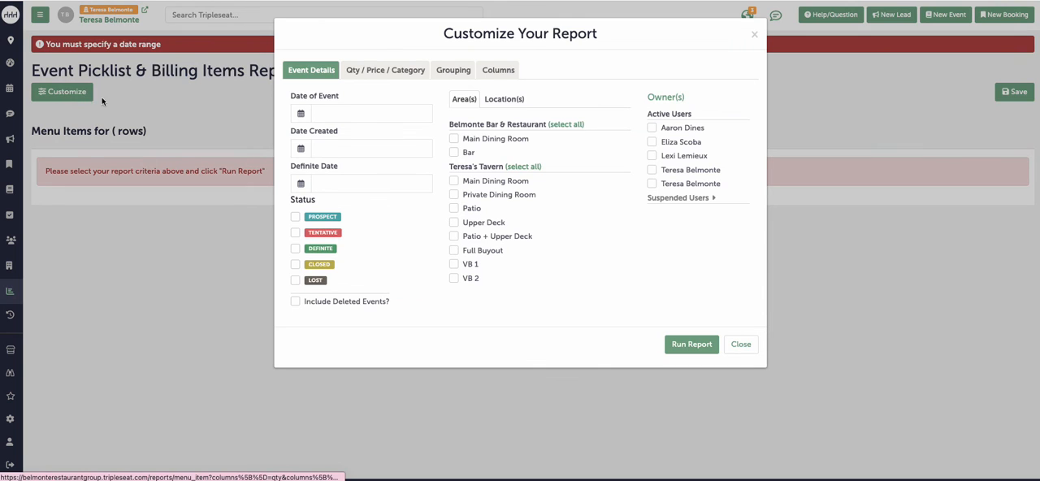
click(357, 113)
click(374, 203)
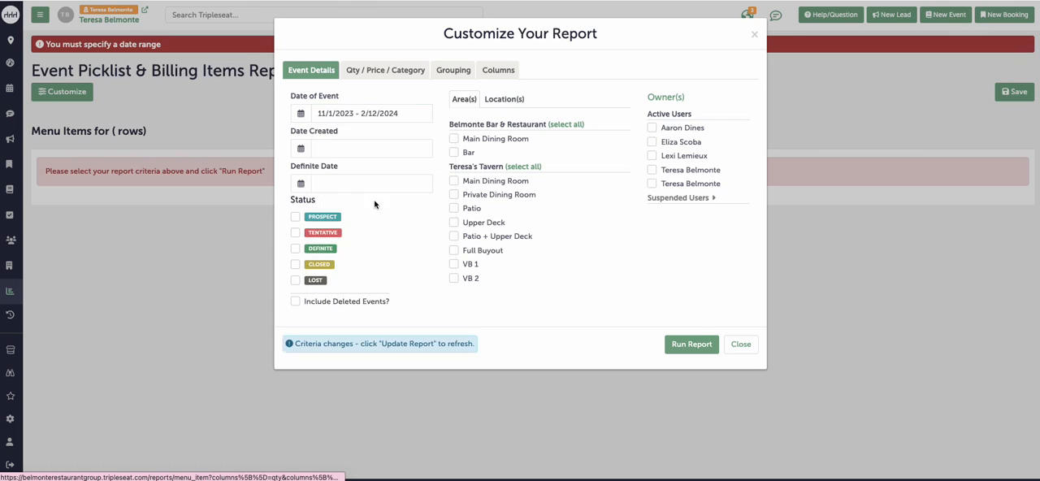
click(394, 75)
click(612, 169)
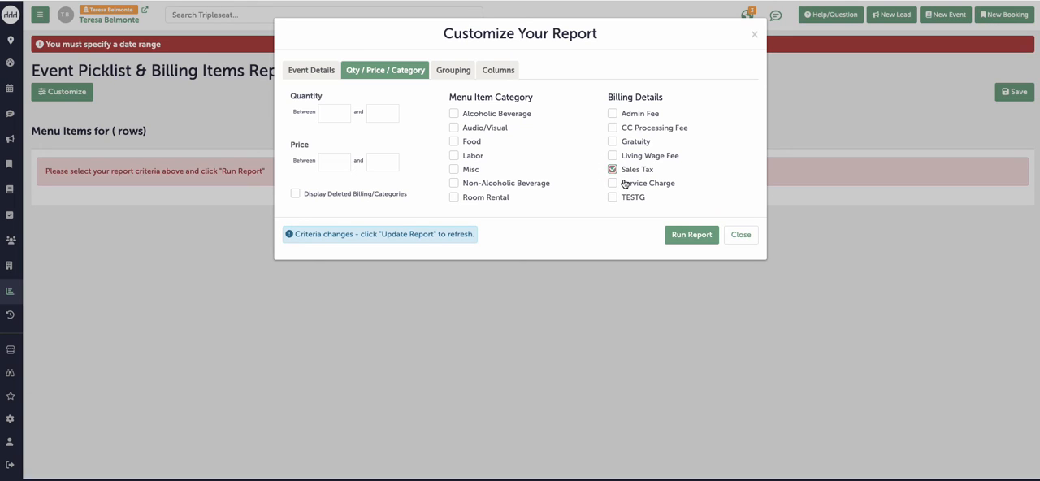
Step: Remove the Discount Value, Event #, Date, Booking Name, Booking #, Start Time and End Time columns from the report
click(499, 71)
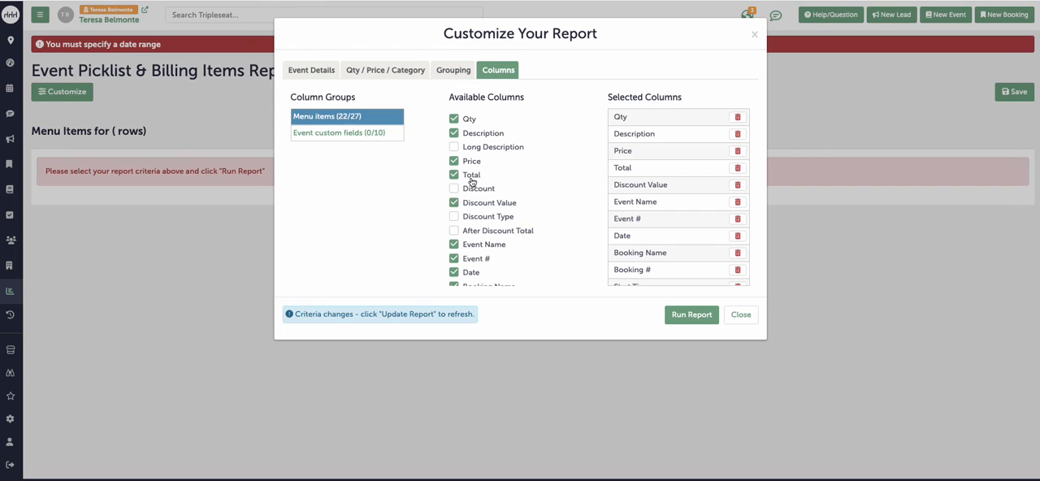
click(480, 203)
scroll(476, 210, down, 2)
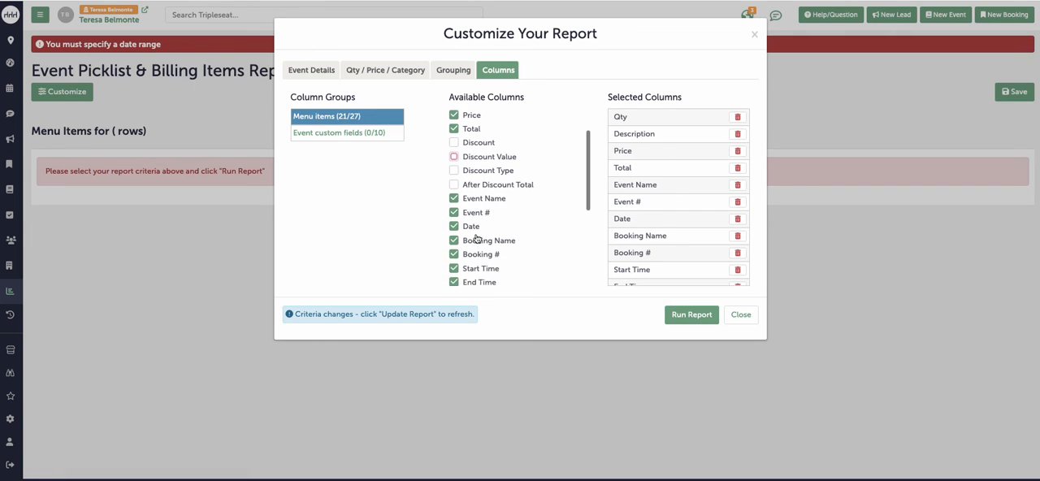
click(474, 207)
click(471, 219)
click(471, 234)
click(471, 248)
click(471, 261)
click(475, 276)
Step: Remove the Location, Rooms, Guests, Guar. Guests, Deleted At, Document and Template Document columns from the report
scroll(478, 275, down, 2)
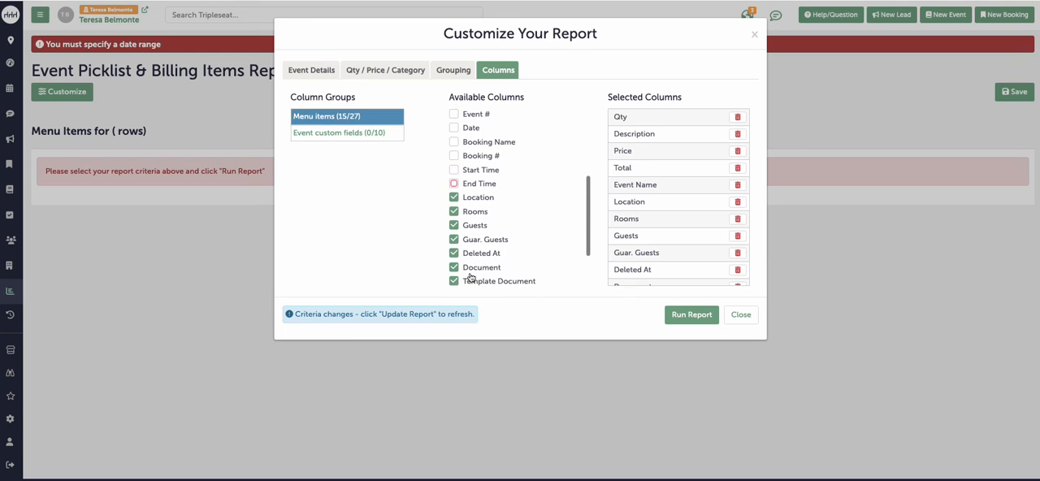
click(474, 195)
click(473, 209)
click(474, 221)
click(474, 235)
click(474, 248)
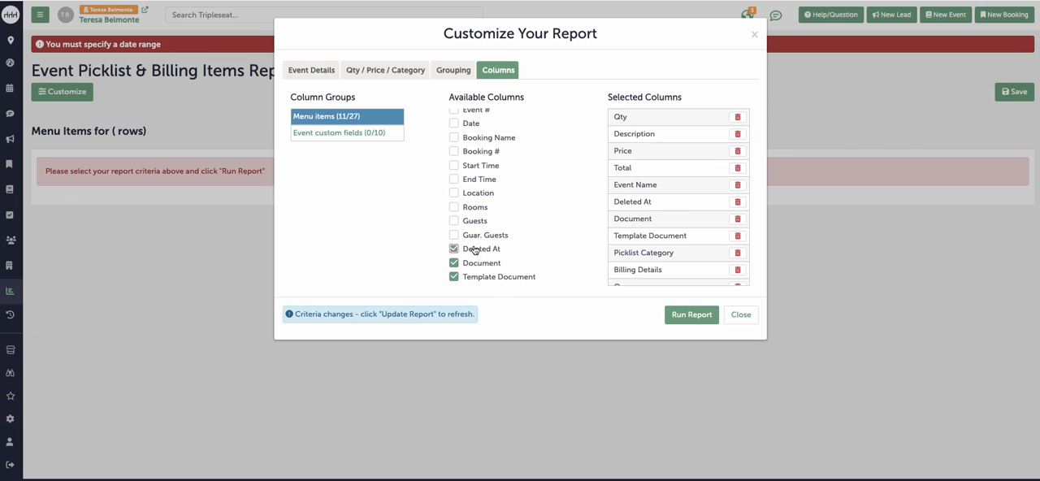
click(474, 268)
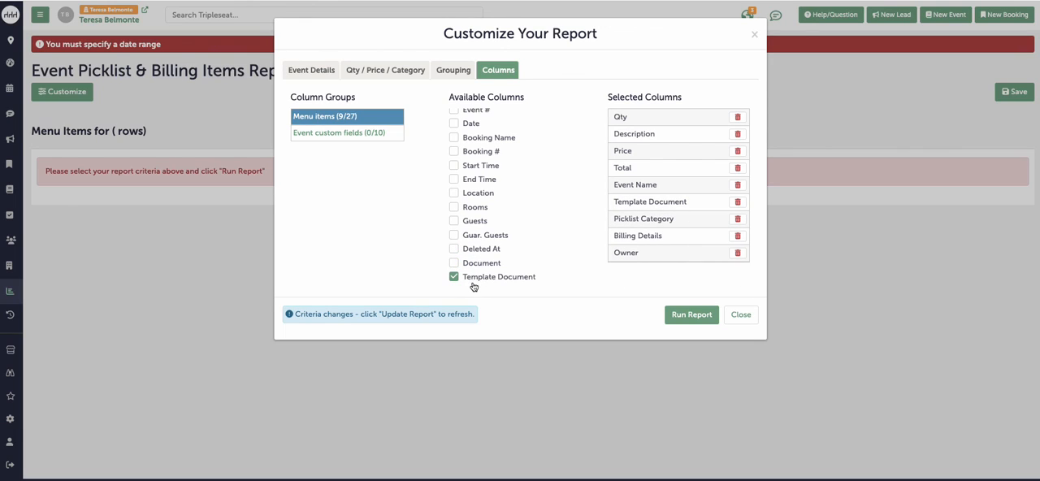
click(473, 279)
Step: Run the customized picklist and billing items report to review its menu items, and return to the reports overview
scroll(473, 282, up, 5)
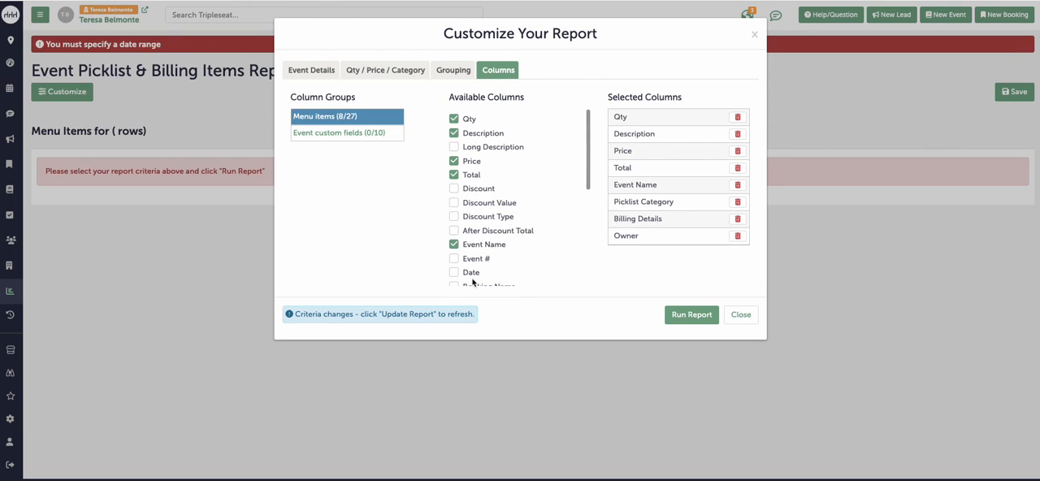
click(693, 315)
scroll(610, 341, down, 1)
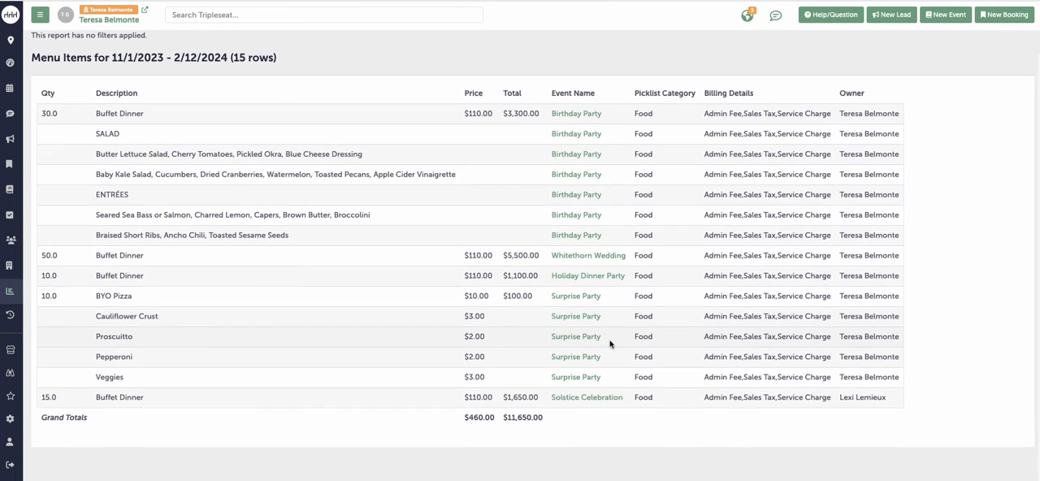
scroll(610, 343, up, 1)
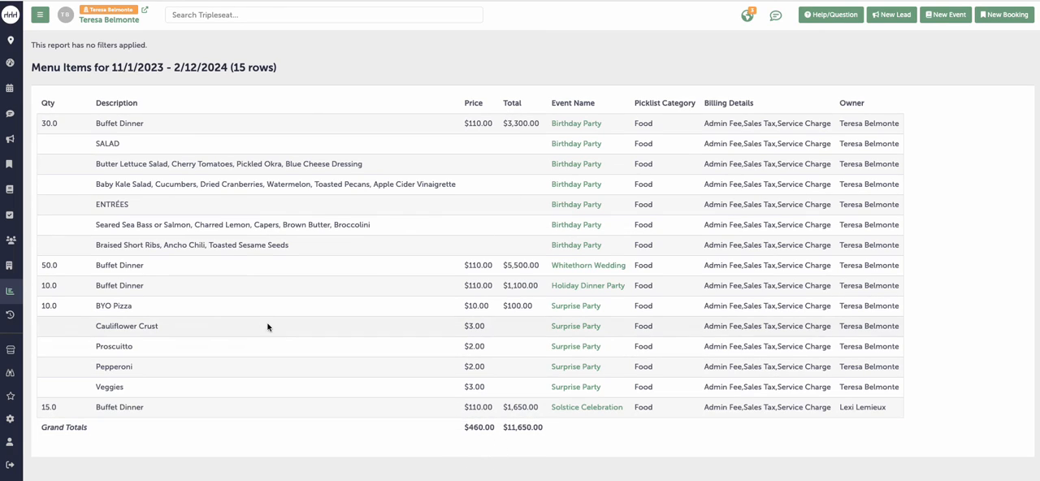
click(13, 293)
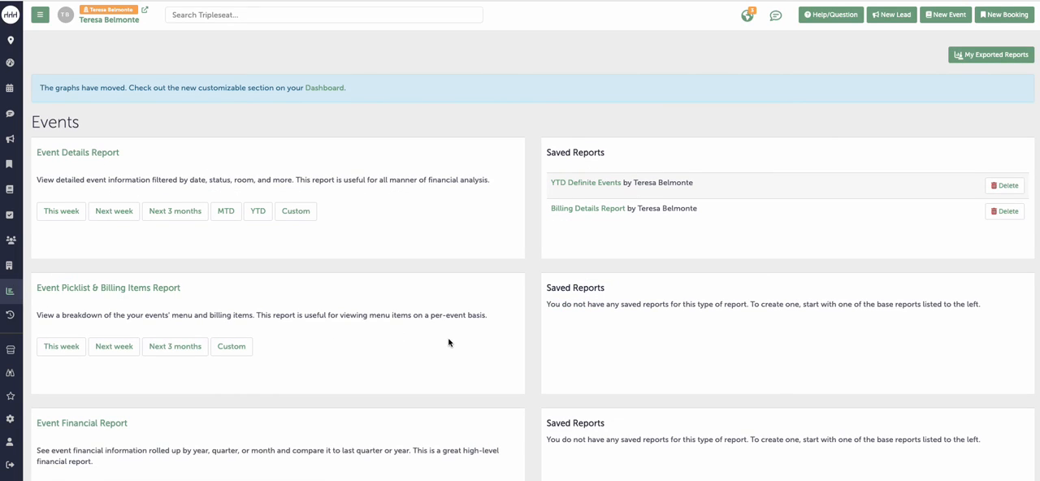